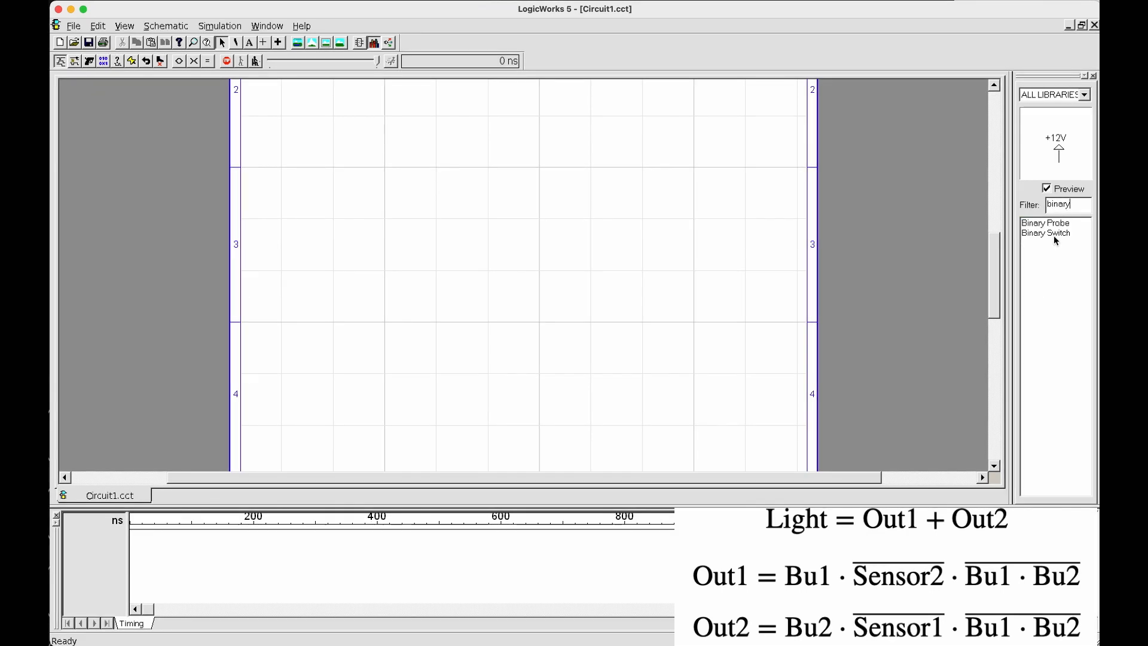
# Place four Binary Switch parts in an evenly spaced vertical column on the schematic as circuit inputs
pyautogui.click(1053, 233)
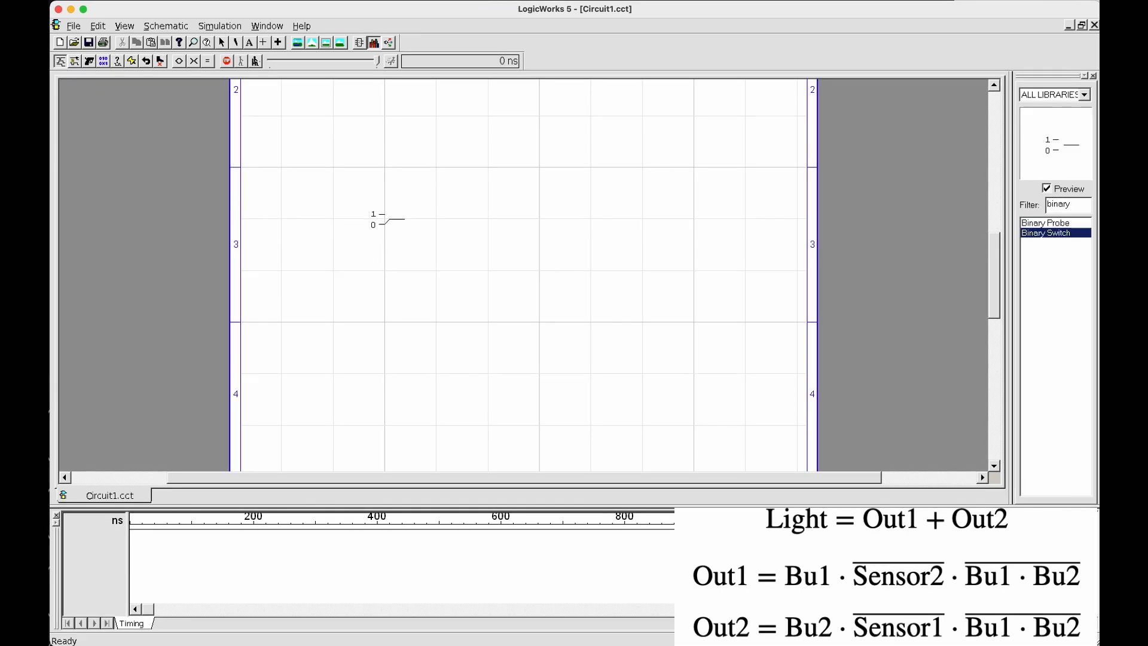
pyautogui.click(388, 219)
pyautogui.click(389, 244)
pyautogui.click(389, 271)
pyautogui.click(389, 296)
pyautogui.press('Escape')
# Place three Binary Probe parts across from the switches, two stacked and the third lower and slightly further out
pyautogui.click(1040, 226)
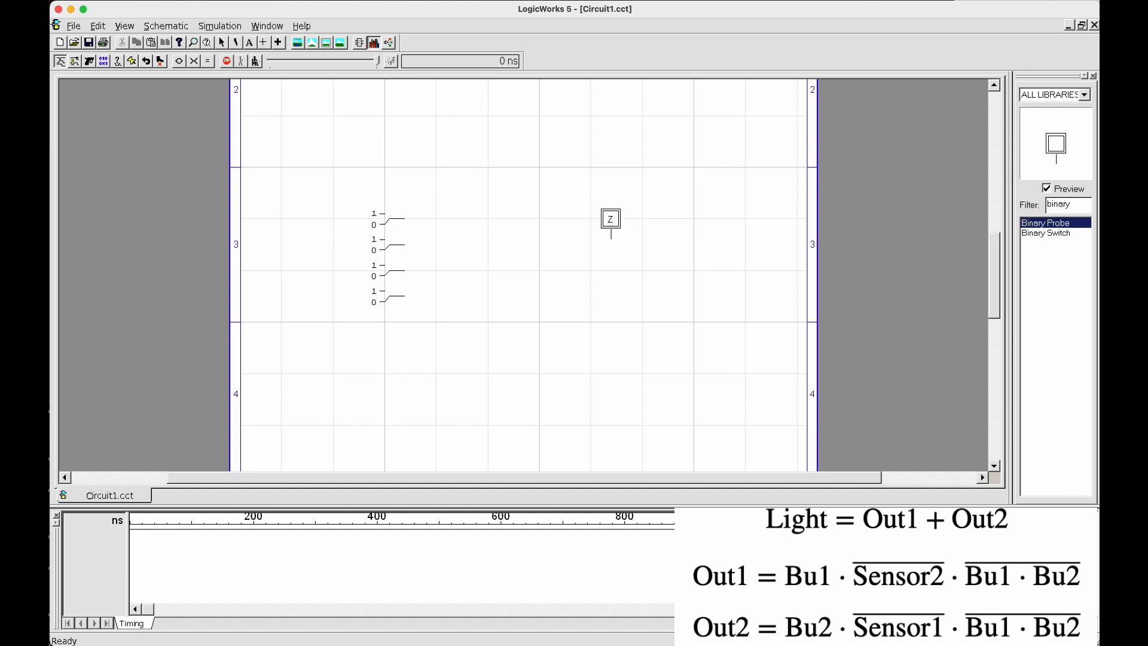
pyautogui.click(610, 221)
pyautogui.click(611, 263)
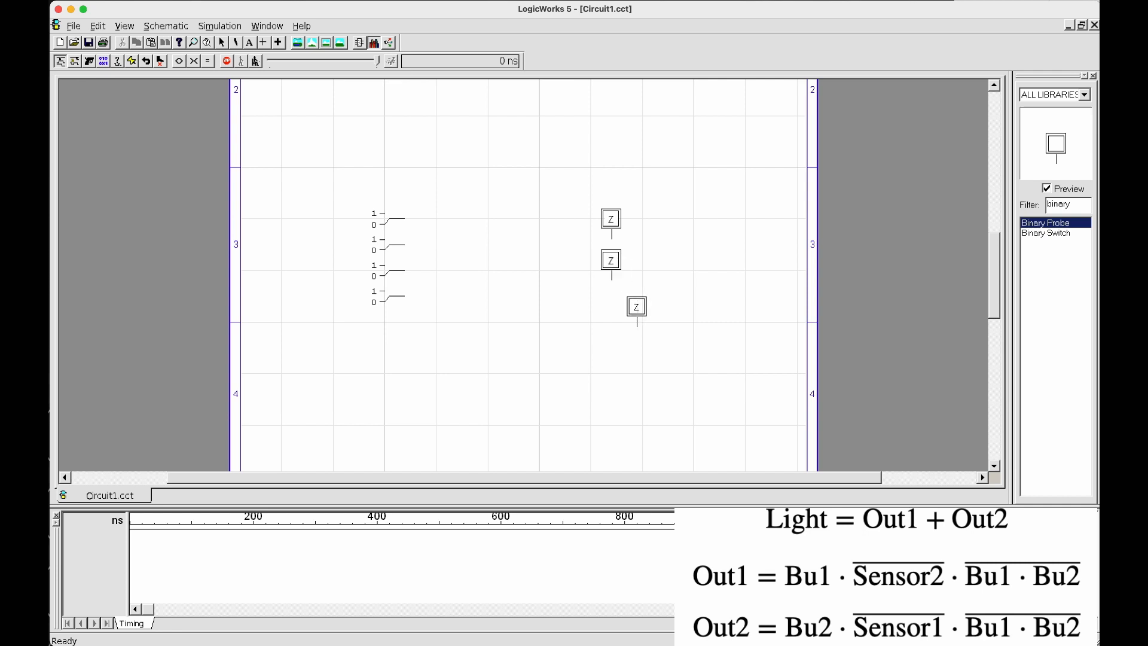
pyautogui.click(643, 308)
# Extend a short wire from the topmost switch's output and name the signal Sensor2
pyautogui.moveTo(408, 219); pyautogui.dragTo(414, 222)
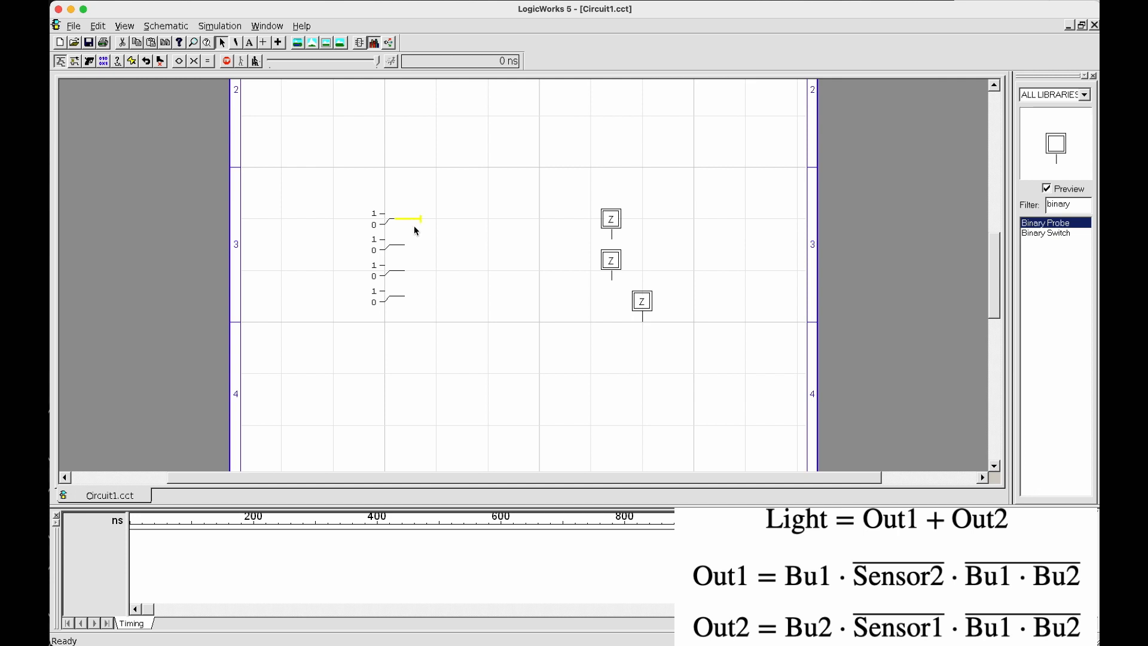
pyautogui.rightClick(414, 220)
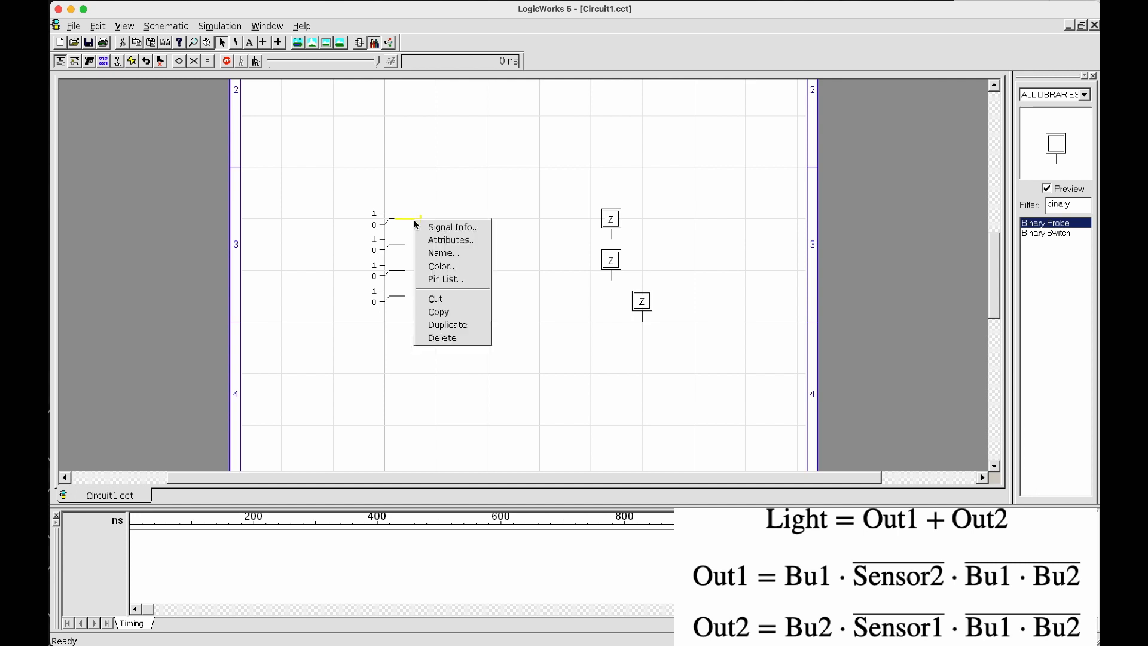
pyautogui.click(436, 259)
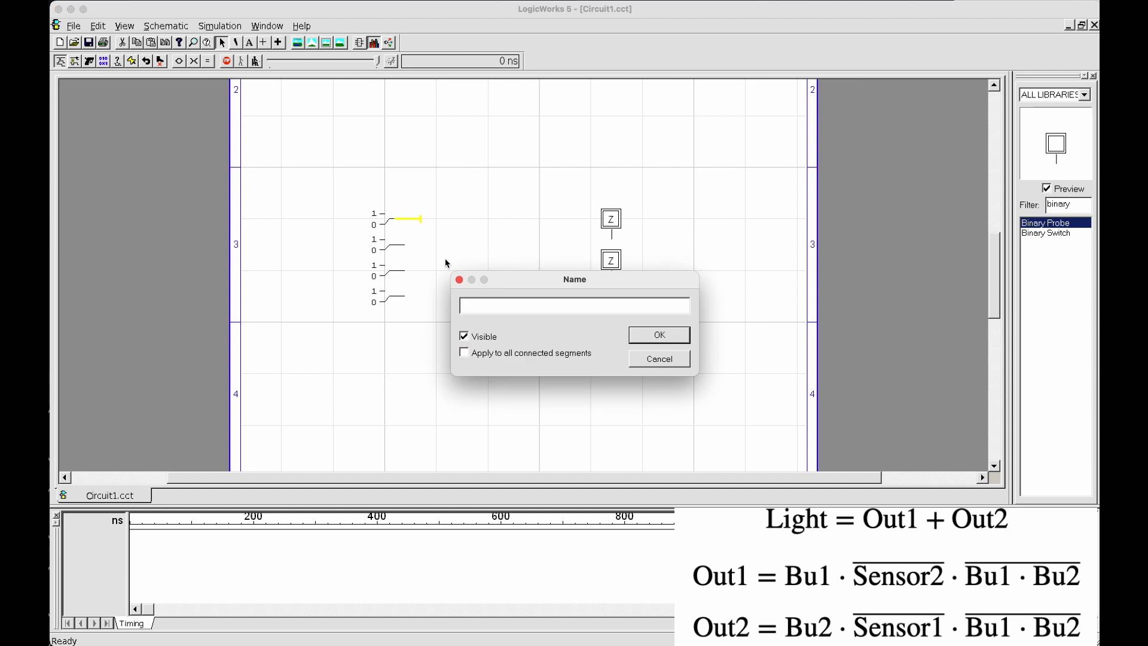
pyautogui.write('Sebs')
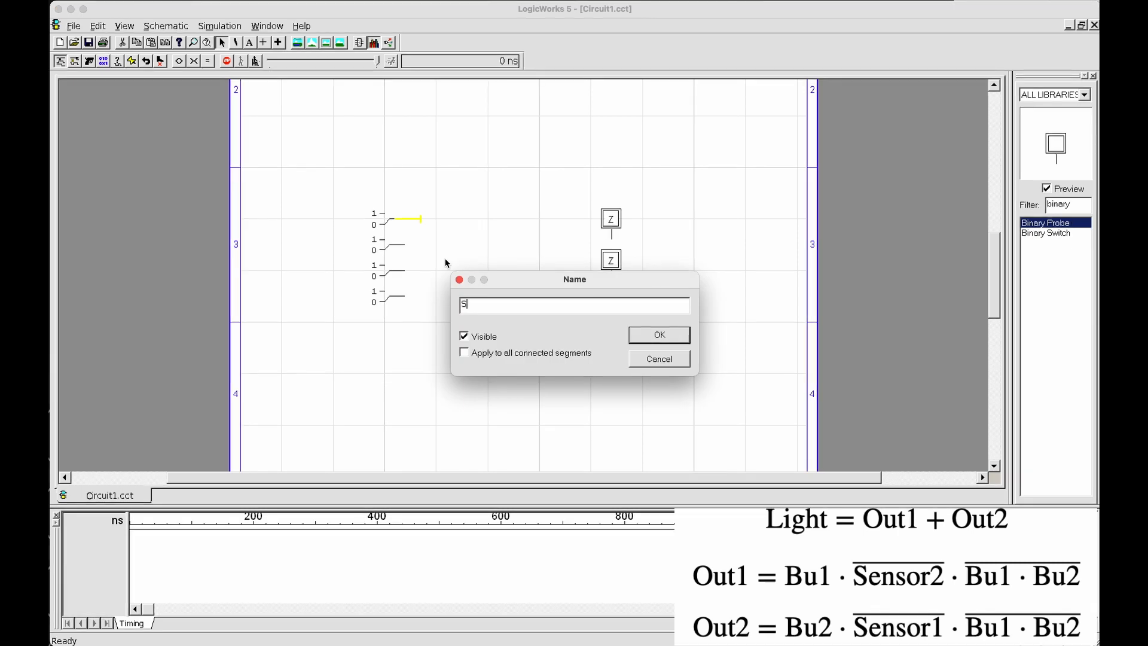
pyautogui.press('BackSpace')
pyautogui.press('BackSpace')
pyautogui.write('nsor2')
pyautogui.press('Return')
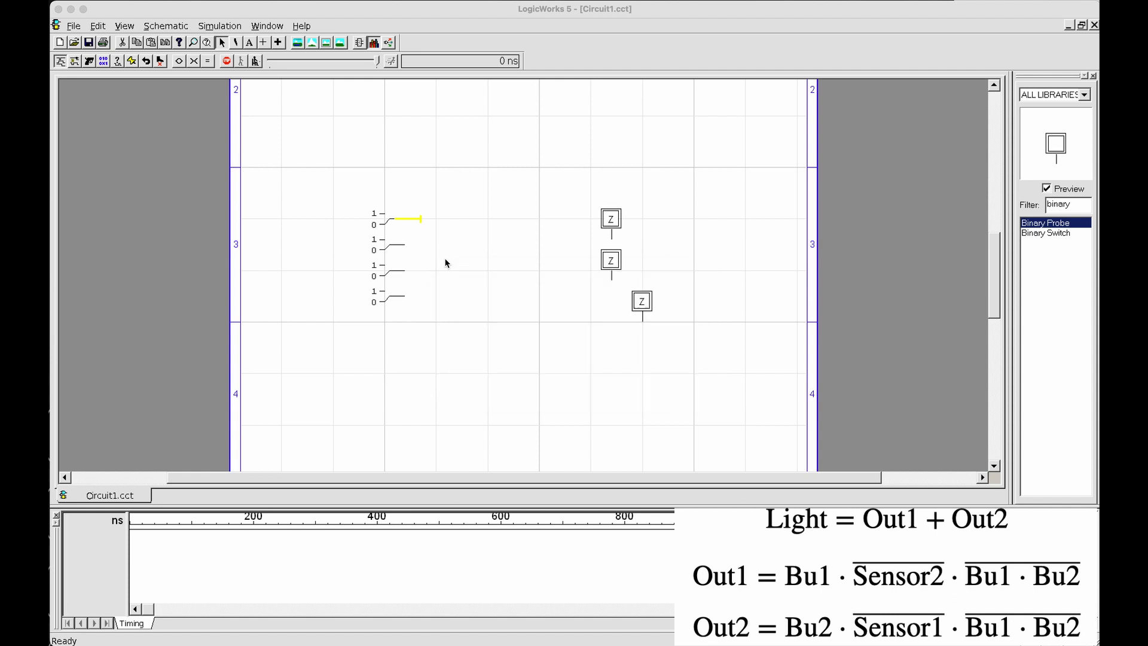
pyautogui.click(446, 263)
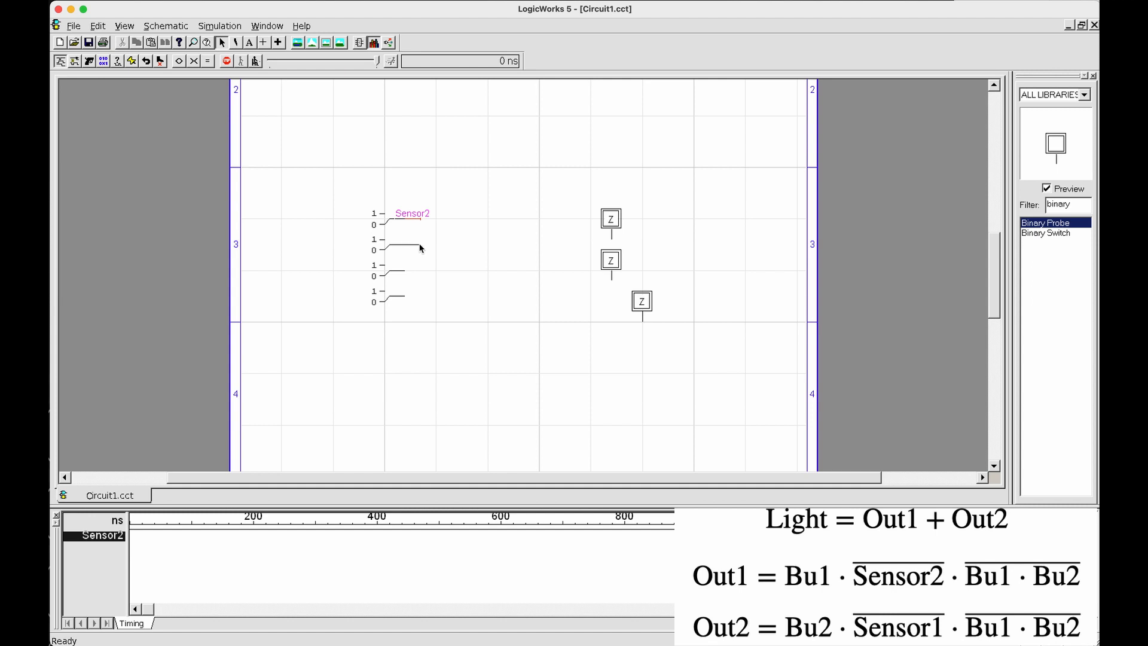
# Name the output wire of the second switch from the top Button1
pyautogui.rightClick(411, 246)
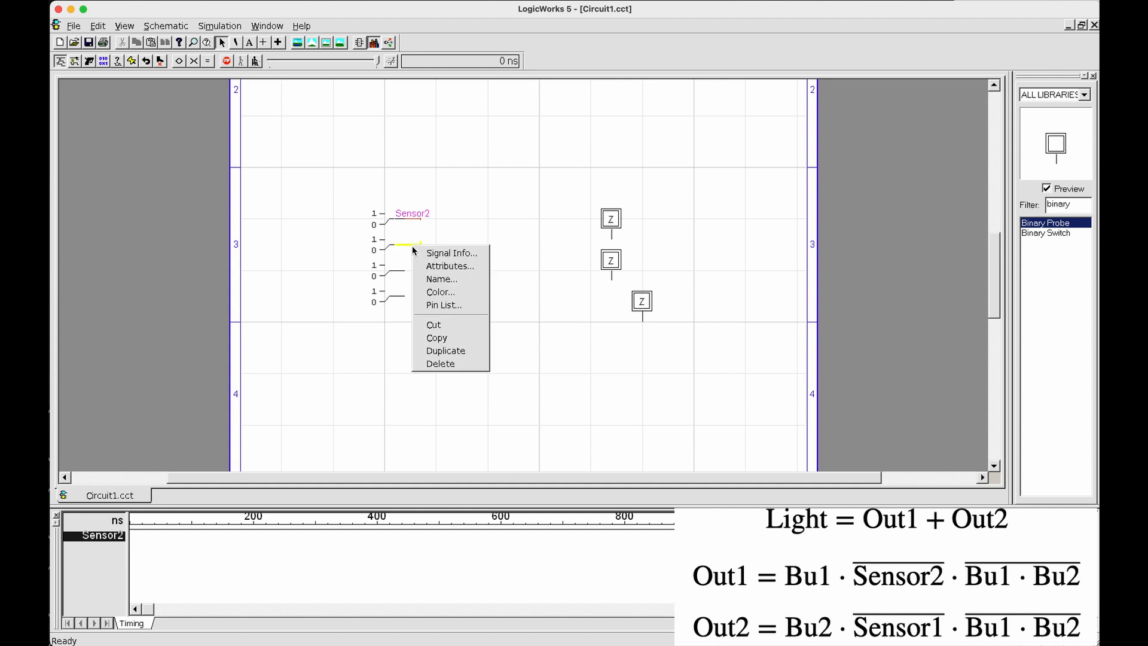
pyautogui.click(431, 280)
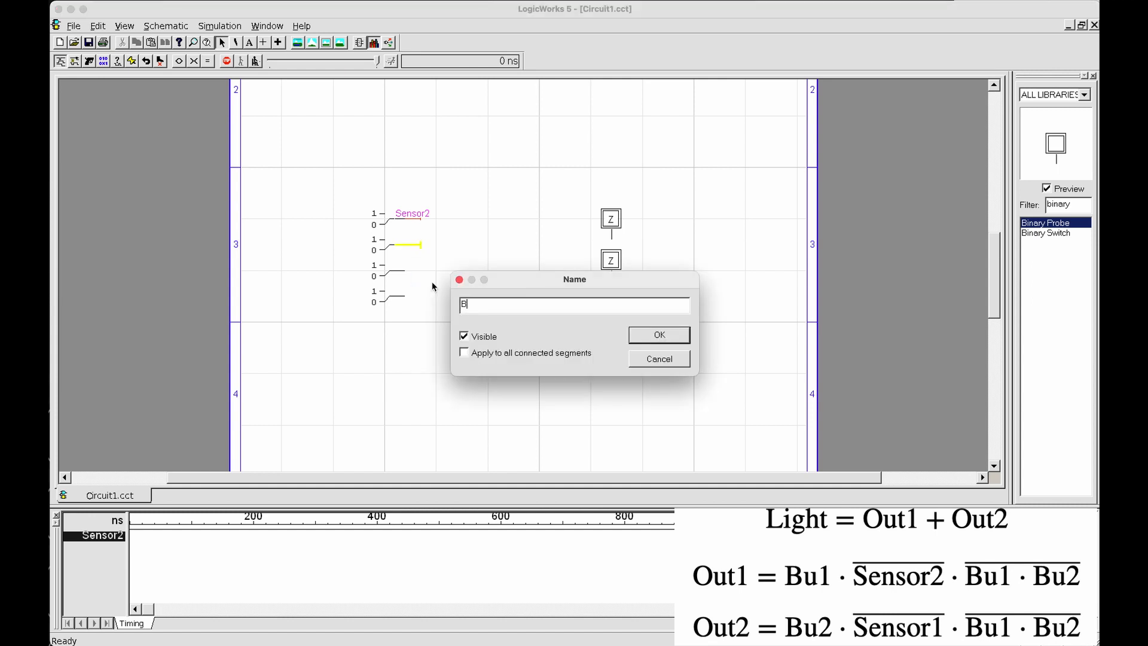
pyautogui.write('Button1')
pyautogui.press('Return')
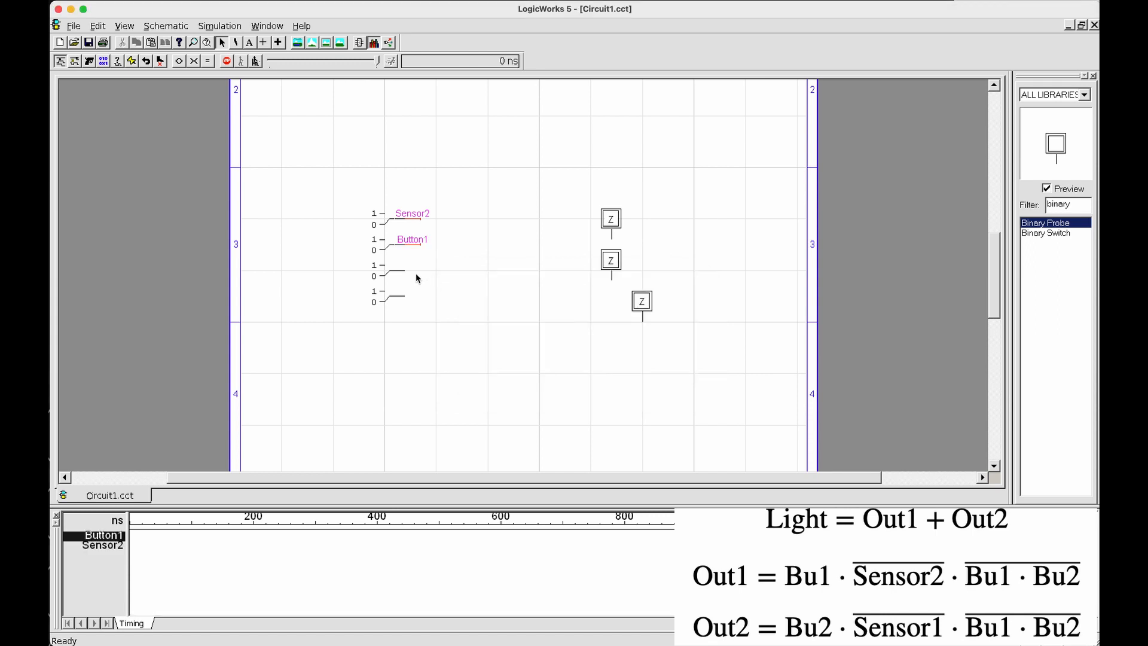
# Extend a short wire from the third switch's output and name the signal Button2
pyautogui.moveTo(405, 271); pyautogui.dragTo(418, 271)
pyautogui.rightClick(418, 270)
pyautogui.click(435, 311)
pyautogui.write('Button2')
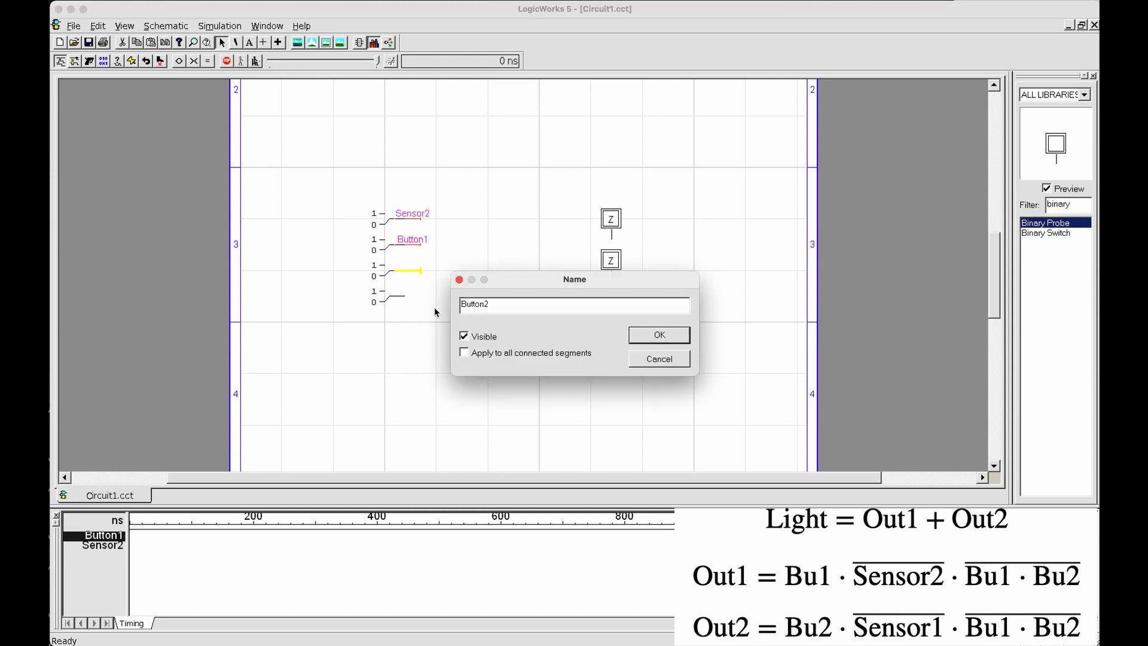
pyautogui.press('Return')
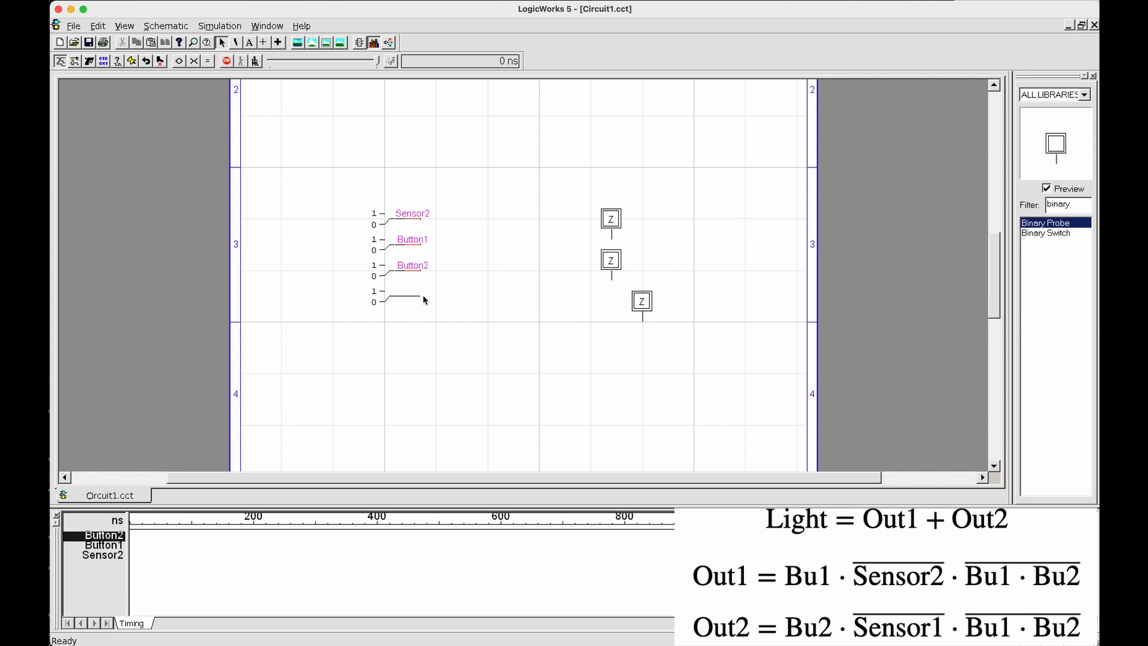
# Name the output wire of the lowest switch Sensor1
pyautogui.rightClick(419, 295)
pyautogui.click(434, 328)
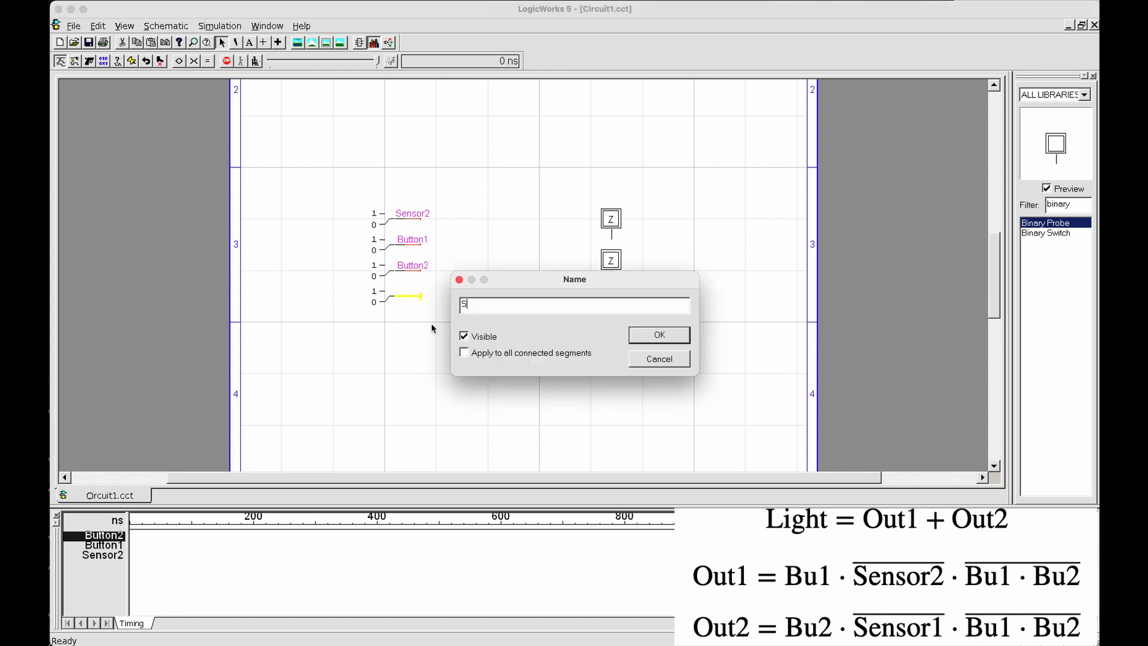
pyautogui.write('Sensor1')
pyautogui.press('Return')
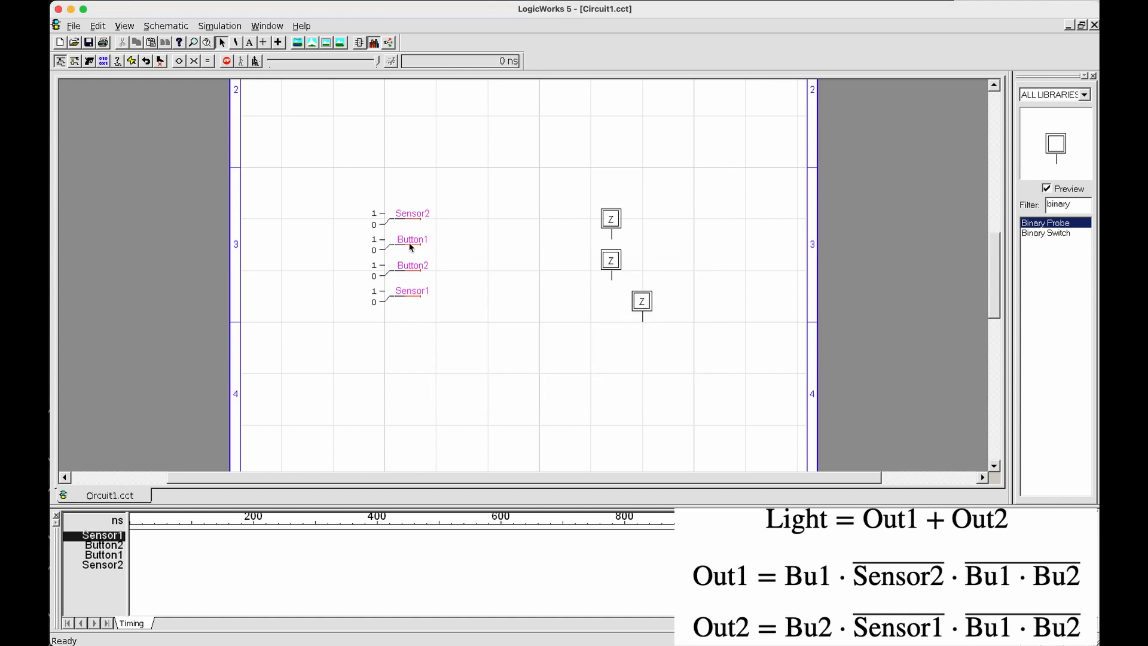
pyautogui.moveTo(458, 251); pyautogui.dragTo(386, 210)
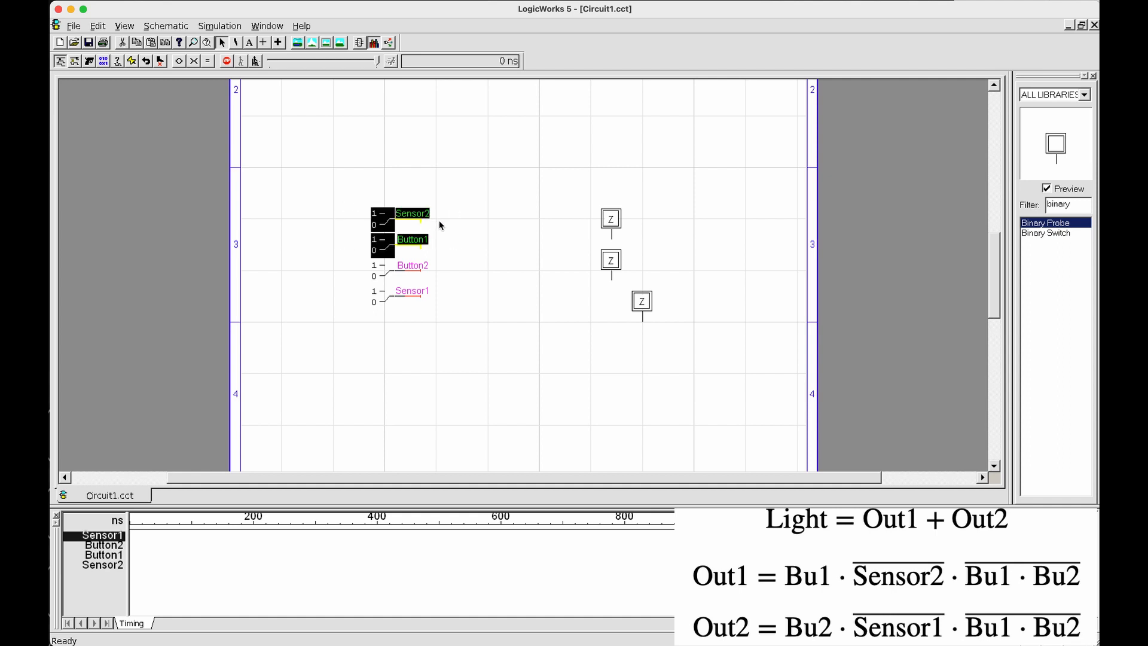
pyautogui.moveTo(446, 318); pyautogui.dragTo(379, 268)
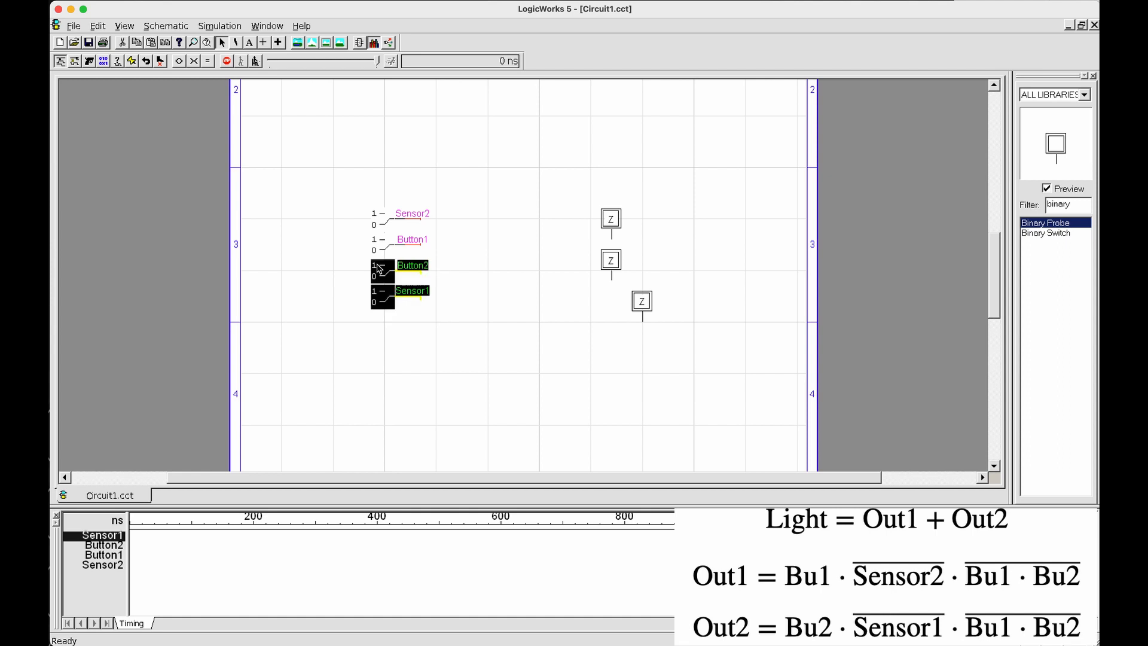
pyautogui.click(465, 289)
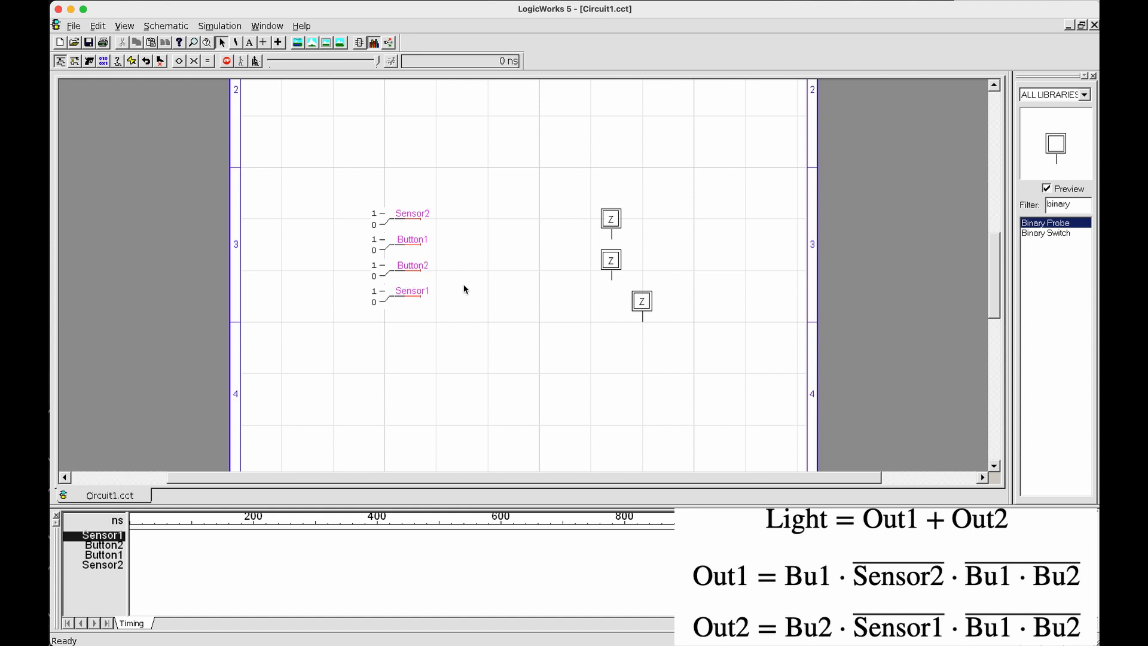
pyautogui.moveTo(440, 281); pyautogui.dragTo(370, 247)
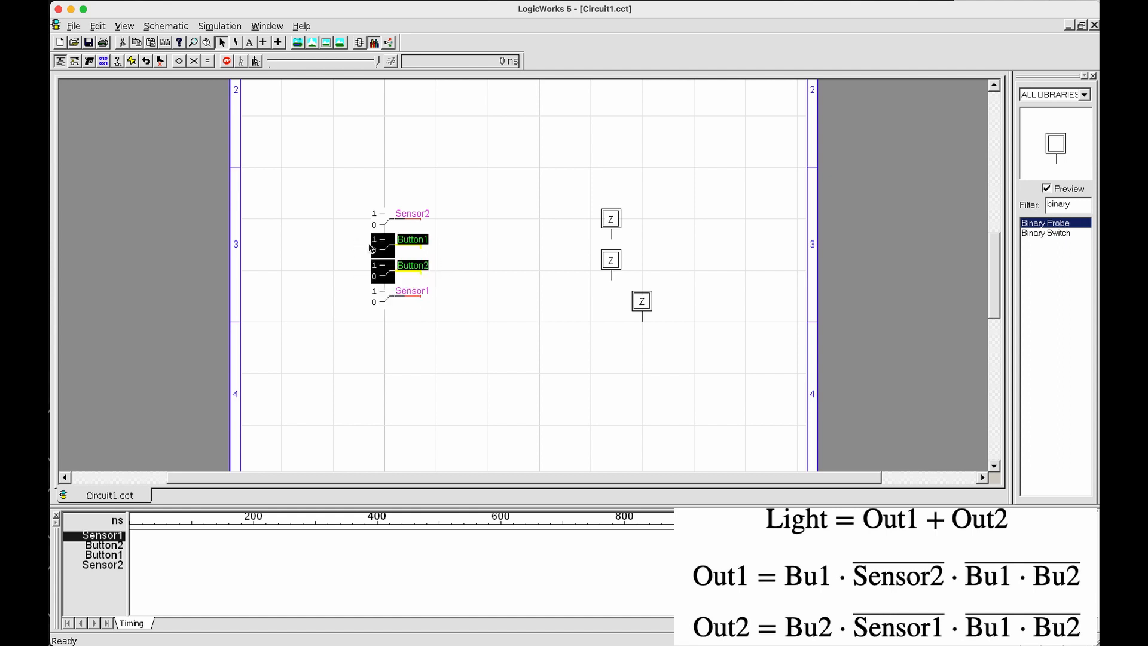
pyautogui.click(466, 260)
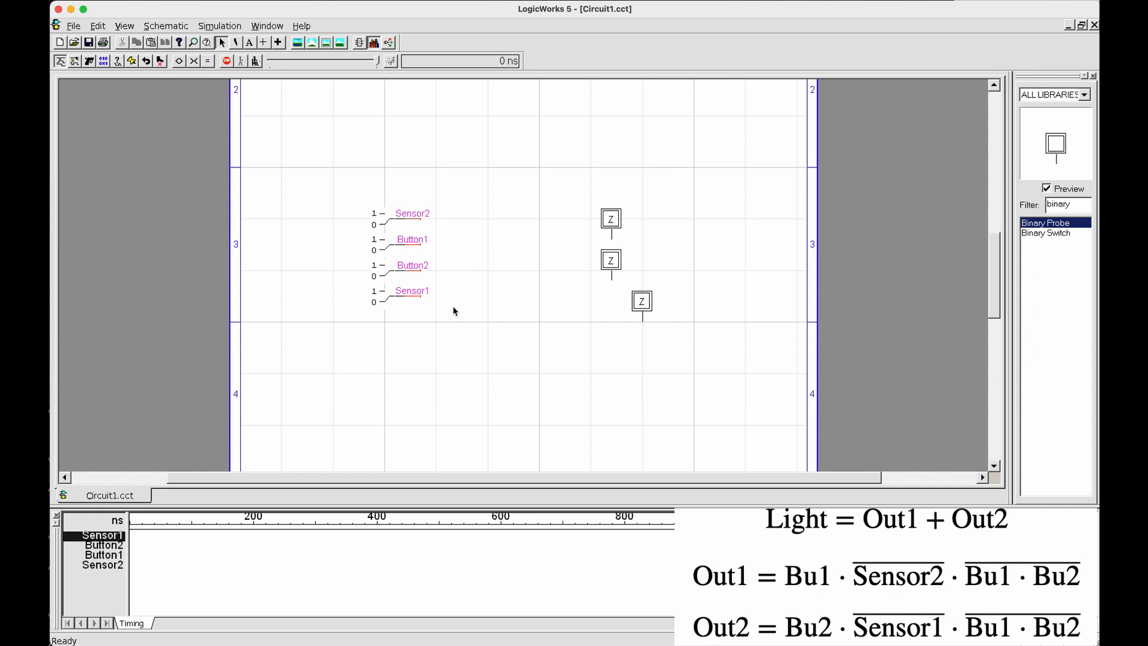
# Try to move the Sensor1 switch with its wire above the Sensor2 switch, without merging it with the signals it passes
pyautogui.moveTo(444, 309); pyautogui.dragTo(412, 297)
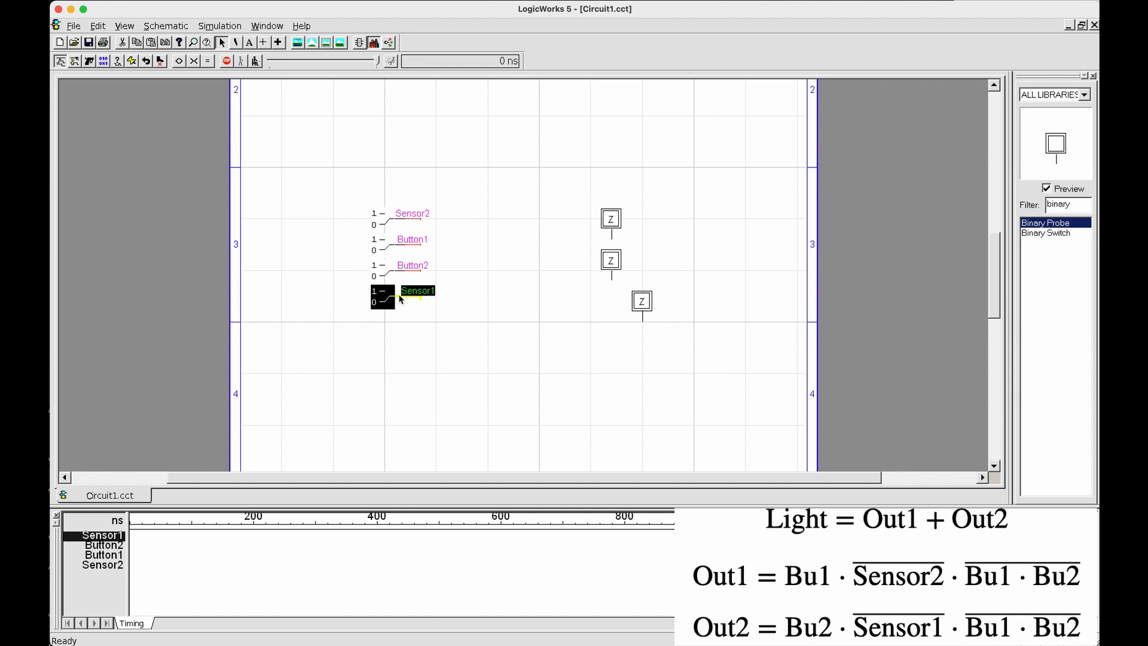
pyautogui.hotkey('ctrl', 'z')
pyautogui.moveTo(453, 314); pyautogui.dragTo(367, 288)
pyautogui.press('Up')
pyautogui.press('Up')
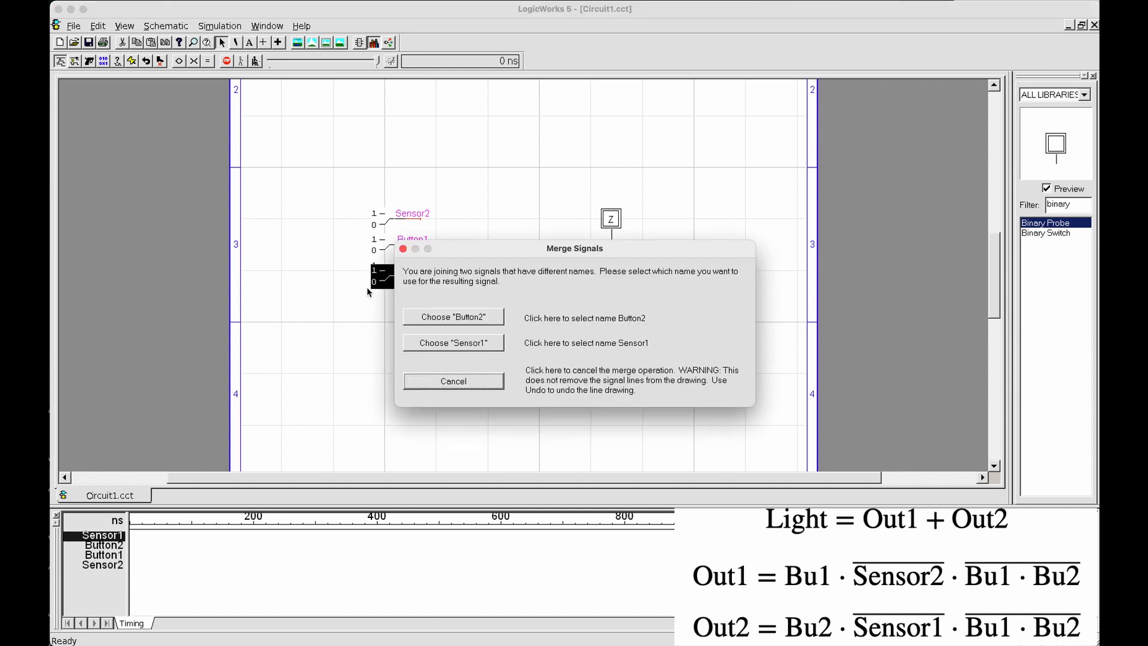
pyautogui.click(442, 382)
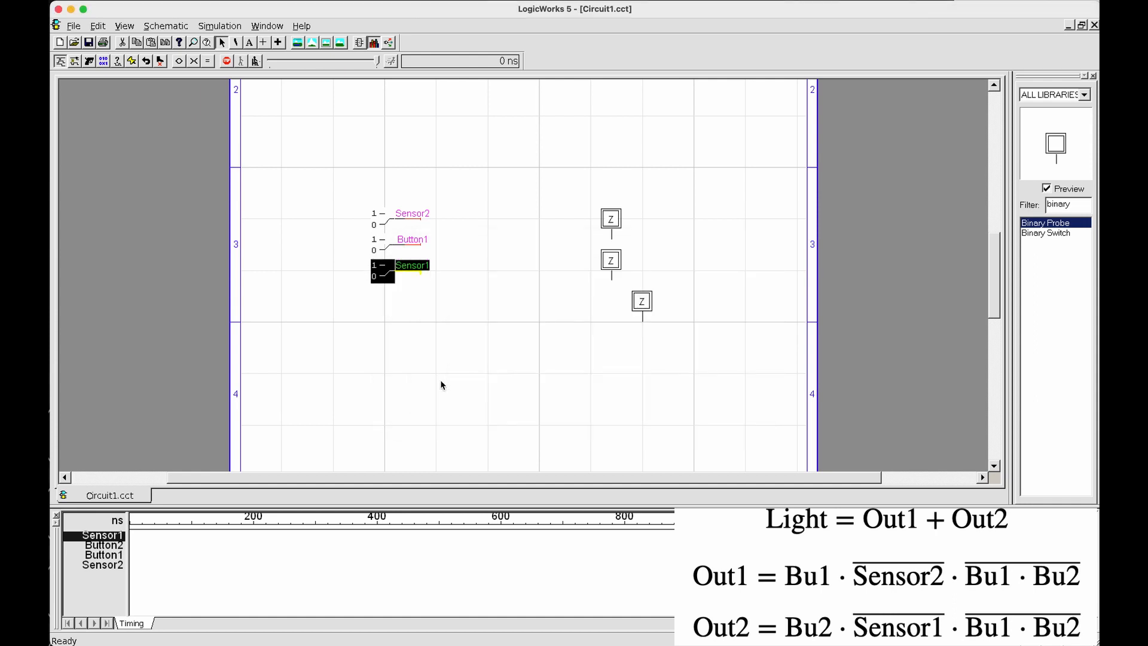
pyautogui.press('Up')
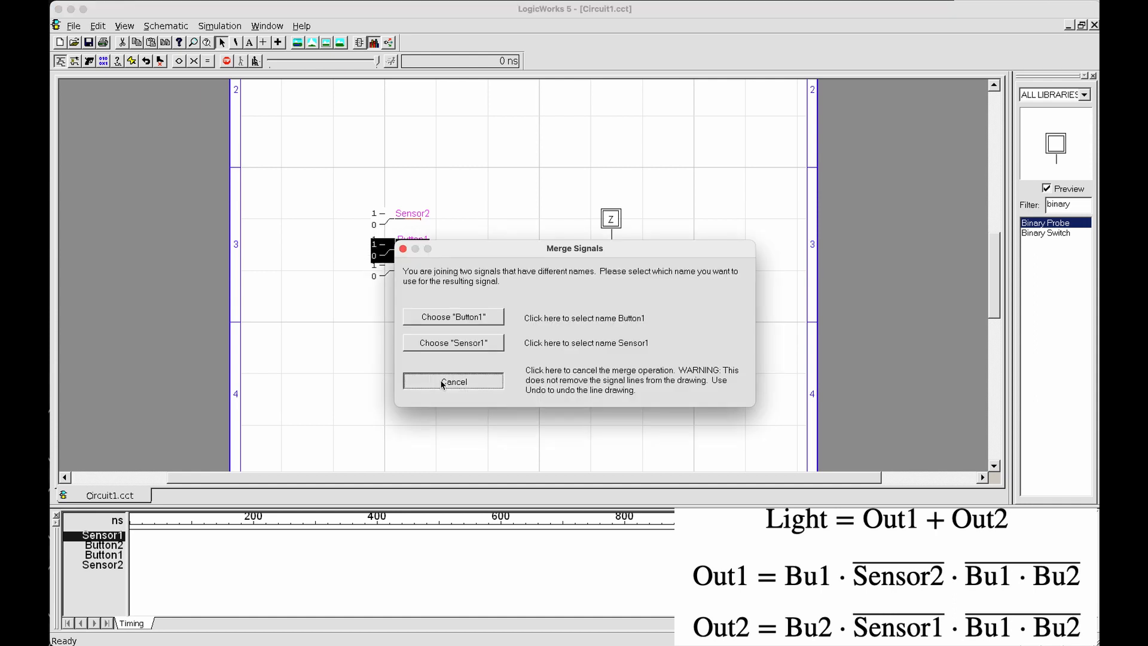
pyautogui.click(442, 382)
pyautogui.press('Up')
pyautogui.press('Up')
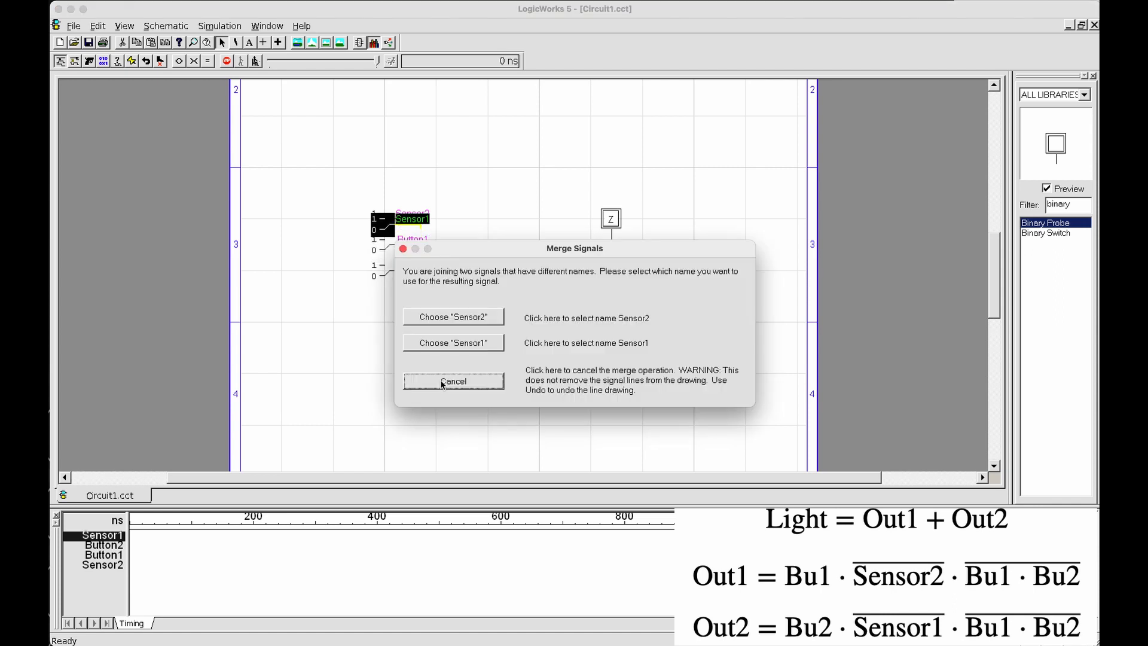
pyautogui.click(442, 381)
pyautogui.press('Up')
pyautogui.press('Up')
pyautogui.press('Up')
pyautogui.press('Up')
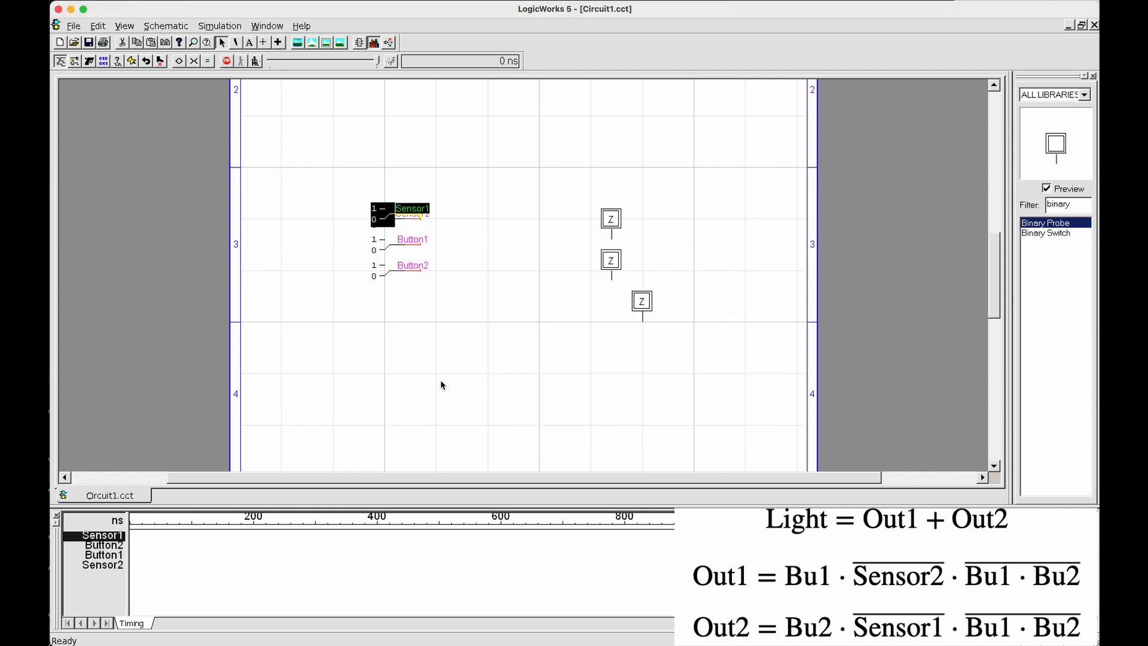
pyautogui.press('Down')
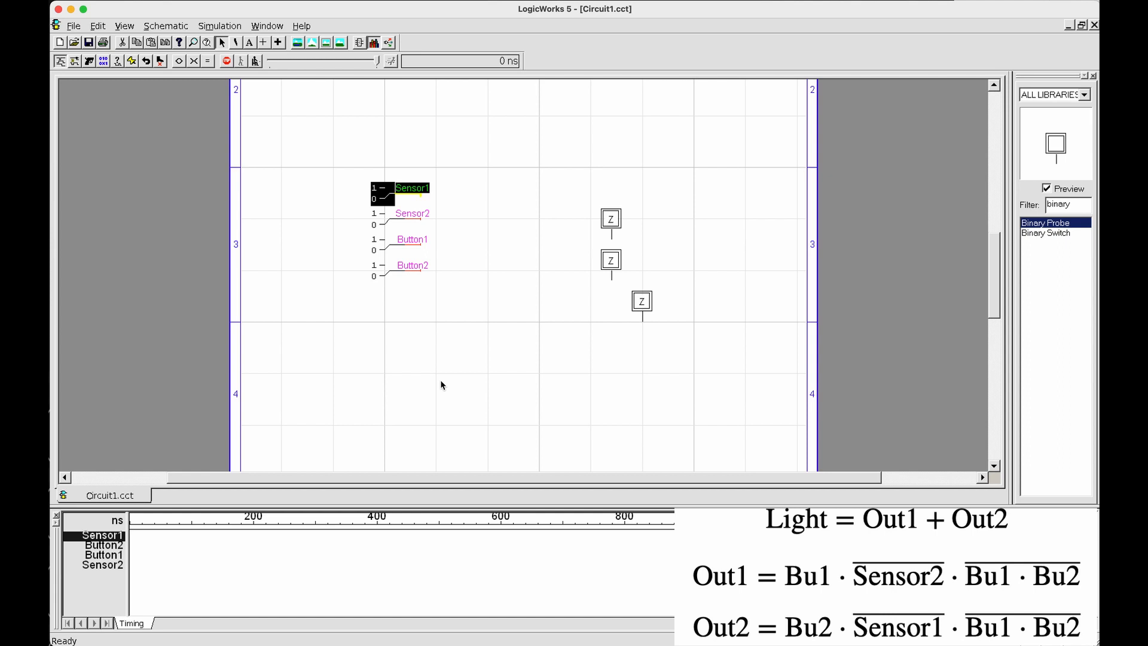
pyautogui.click(440, 381)
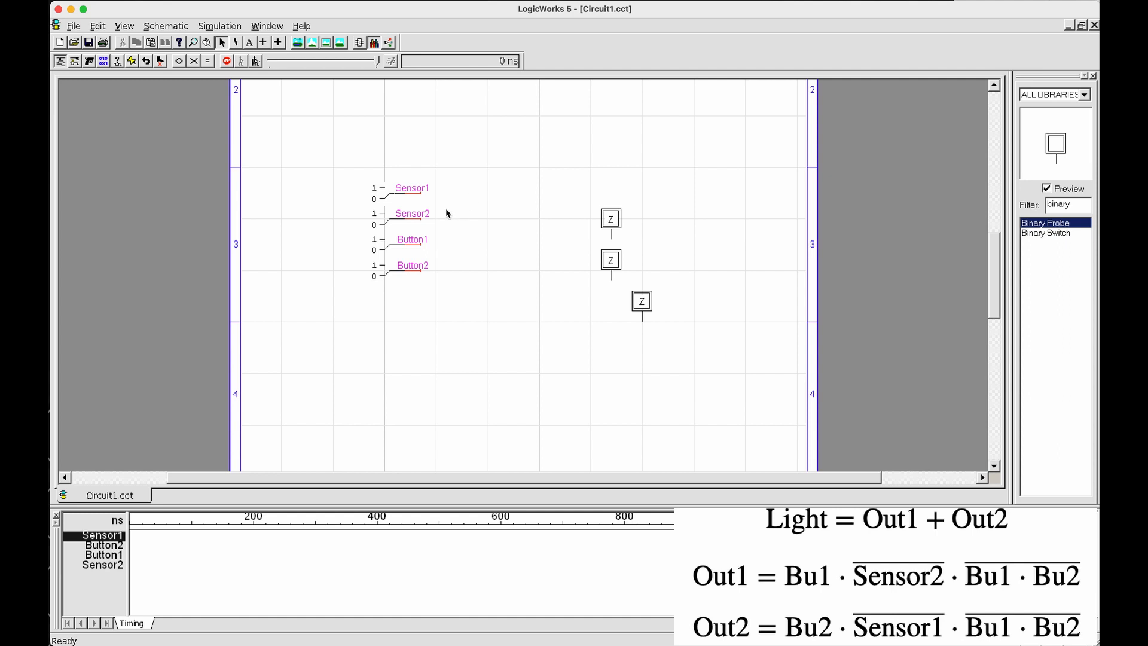
# Undo the moves of the Sensor1 switch
pyautogui.hotkey('ctrl', 'z')
pyautogui.hotkey('ctrl', 'z')
pyautogui.hotkey('ctrl', 'z')
pyautogui.hotkey('ctrl', 'z')
pyautogui.hotkey('ctrl', 'z')
pyautogui.hotkey('ctrl', 'z')
pyautogui.hotkey('ctrl', 'z')
pyautogui.hotkey('ctrl', 'z')
pyautogui.hotkey('ctrl', 'z')
pyautogui.hotkey('ctrl', 'z')
pyautogui.hotkey('ctrl', 'z')
pyautogui.moveTo(305, 180); pyautogui.dragTo(733, 166)
pyautogui.click(472, 312)
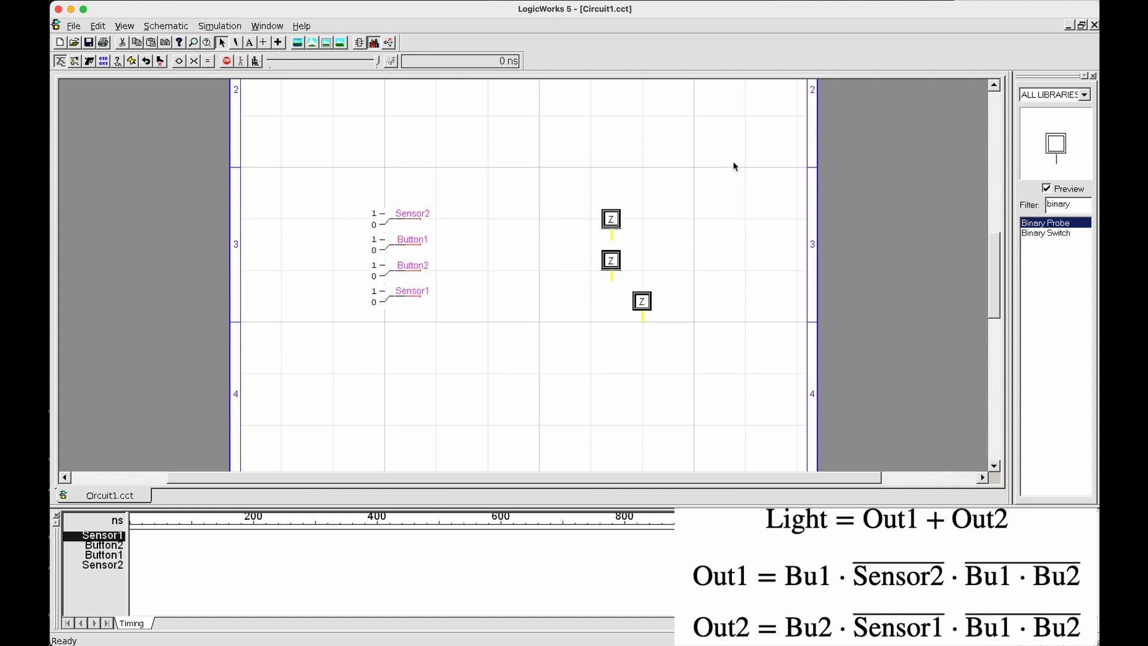
pyautogui.click(722, 237)
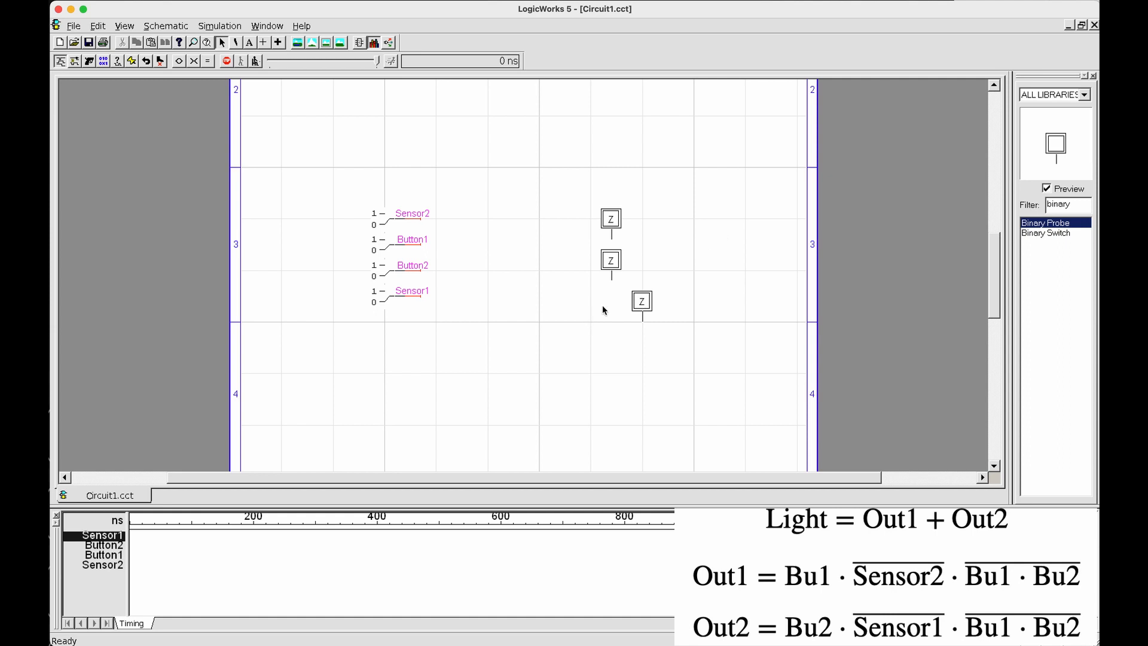
# Name the wire attached to the topmost binary probe Out1
pyautogui.rightClick(605, 240)
pyautogui.click(626, 276)
pyautogui.write('Outp')
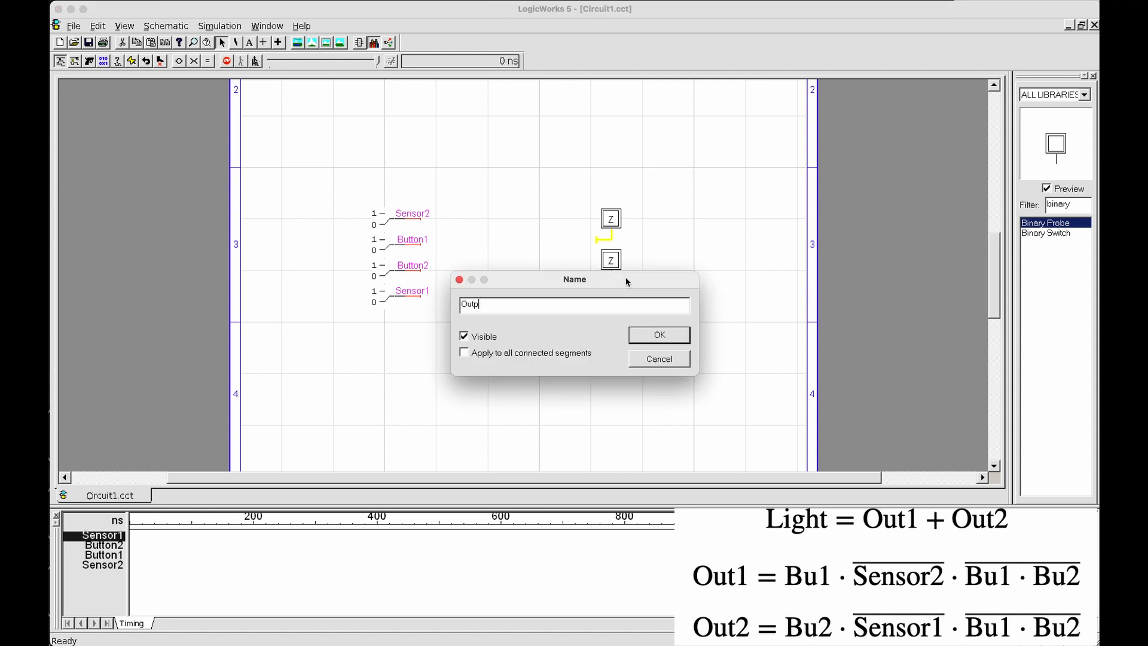
pyautogui.press('BackSpace')
pyautogui.write('1')
pyautogui.press('Return')
pyautogui.click(625, 278)
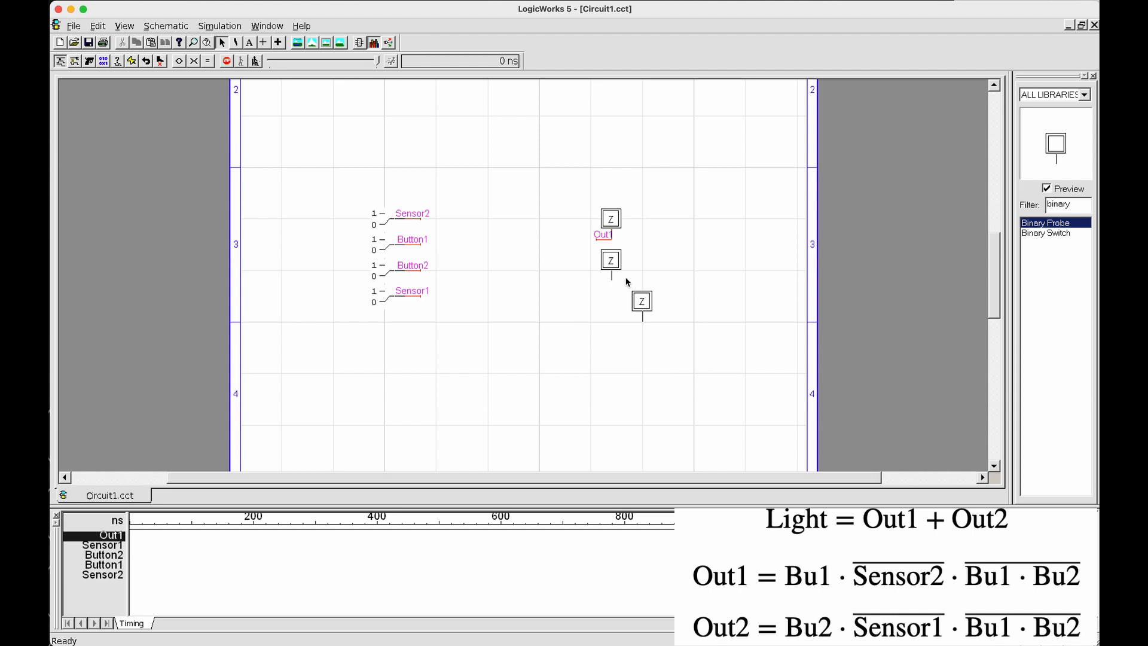
# Add a short wire to the middle binary probe's pin and name it Out2
pyautogui.click(614, 222)
pyautogui.click(611, 279)
pyautogui.rightClick(602, 281)
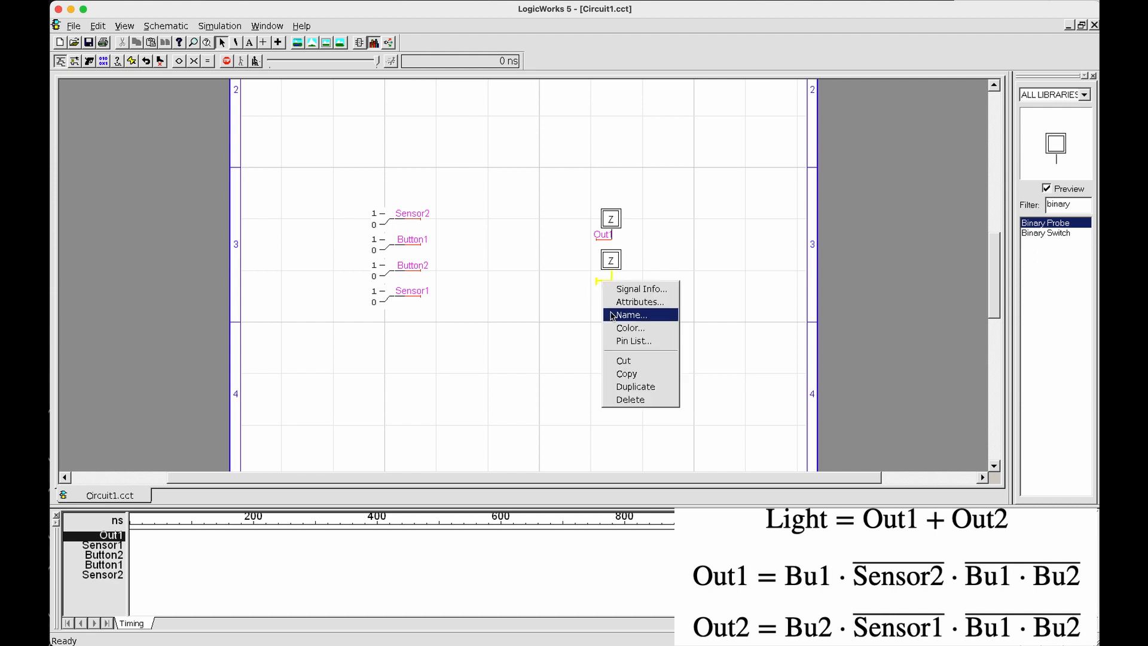
pyautogui.click(611, 314)
pyautogui.write('Out2')
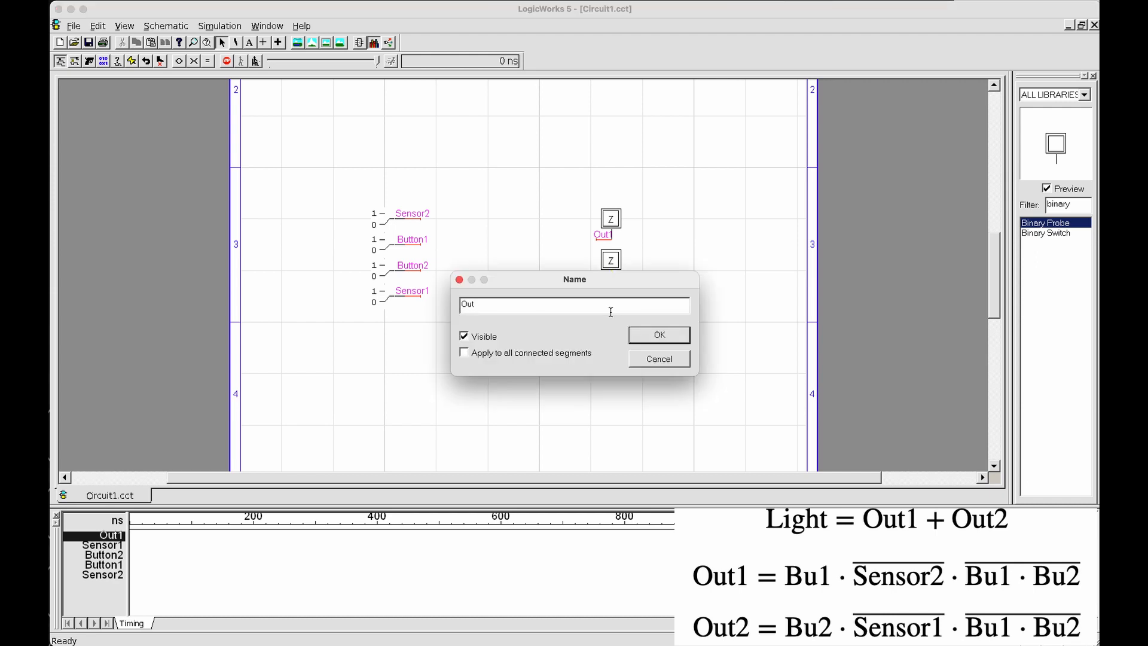
pyautogui.press('Return')
# Add a short wire to the lowest binary probe's pin and name it Light
pyautogui.click(626, 333)
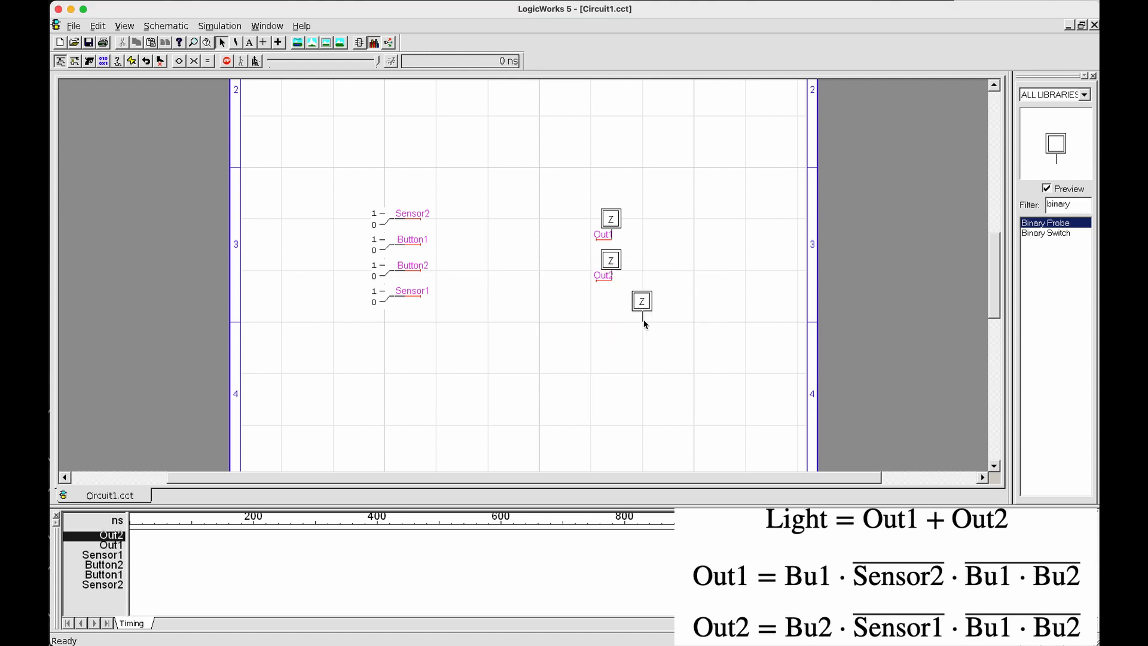
pyautogui.rightClick(631, 323)
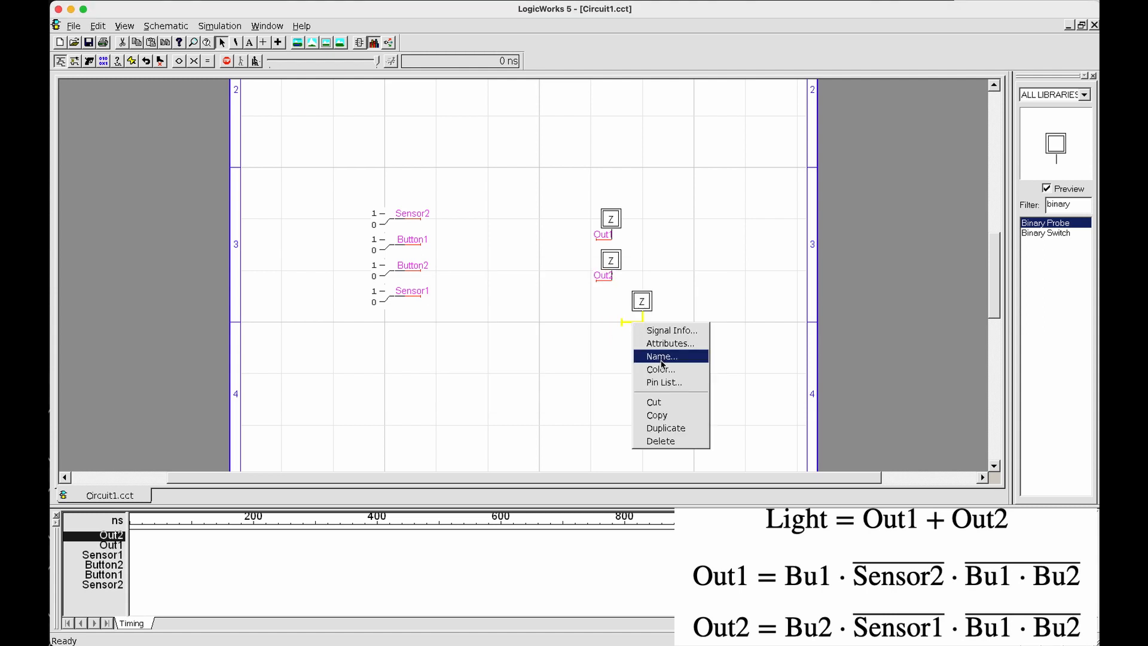
pyautogui.click(658, 360)
pyautogui.write('Light')
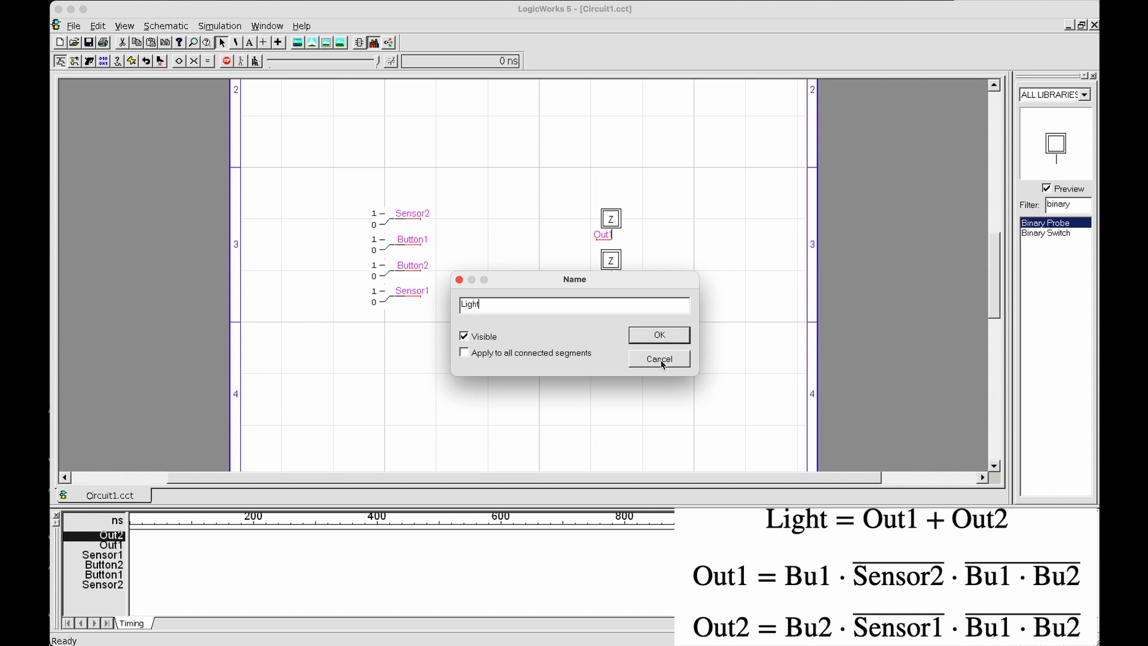
pyautogui.press('Return')
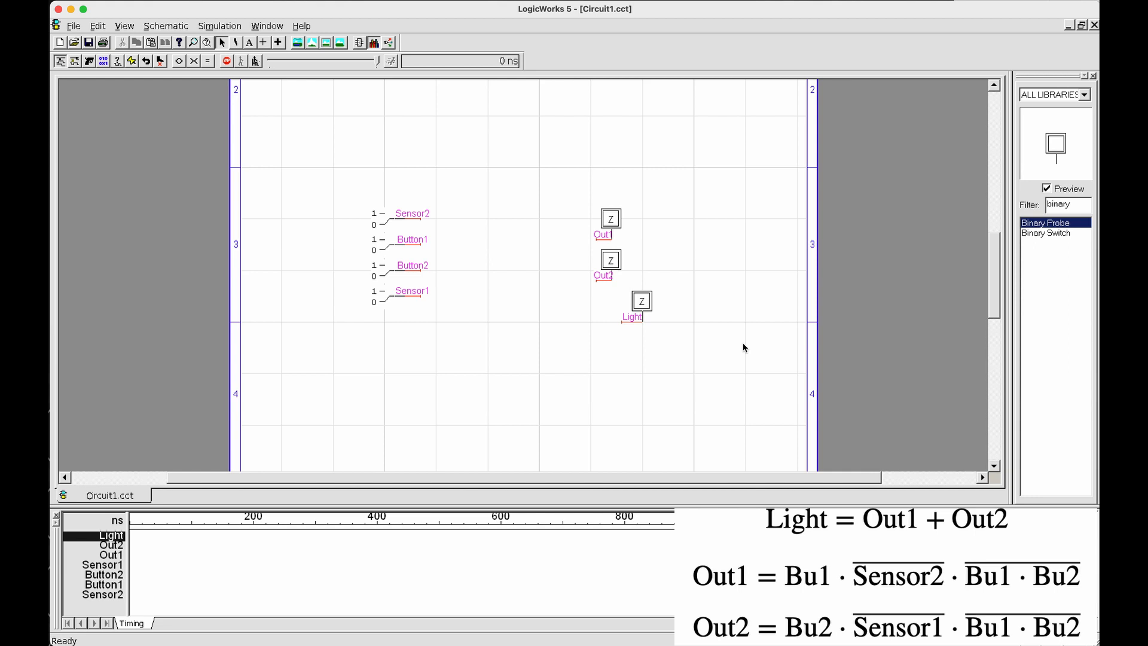
# Filter the parts library for NAND and select the NAND-2 gate
pyautogui.doubleClick(1075, 204)
pyautogui.press('BackSpace')
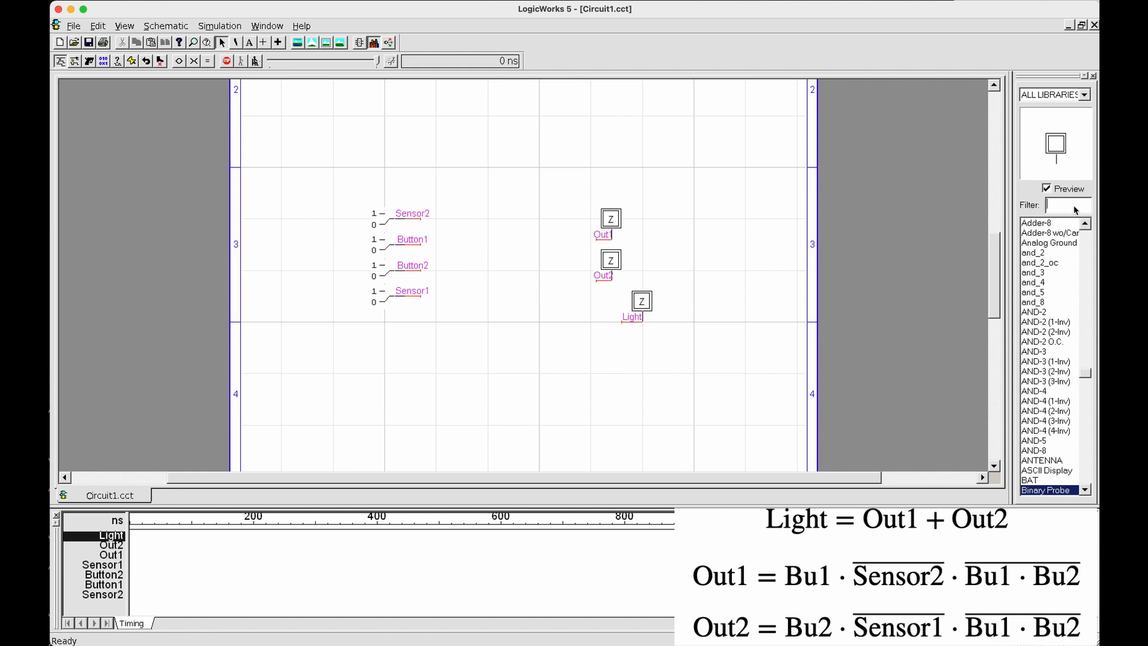
pyautogui.write('NAND')
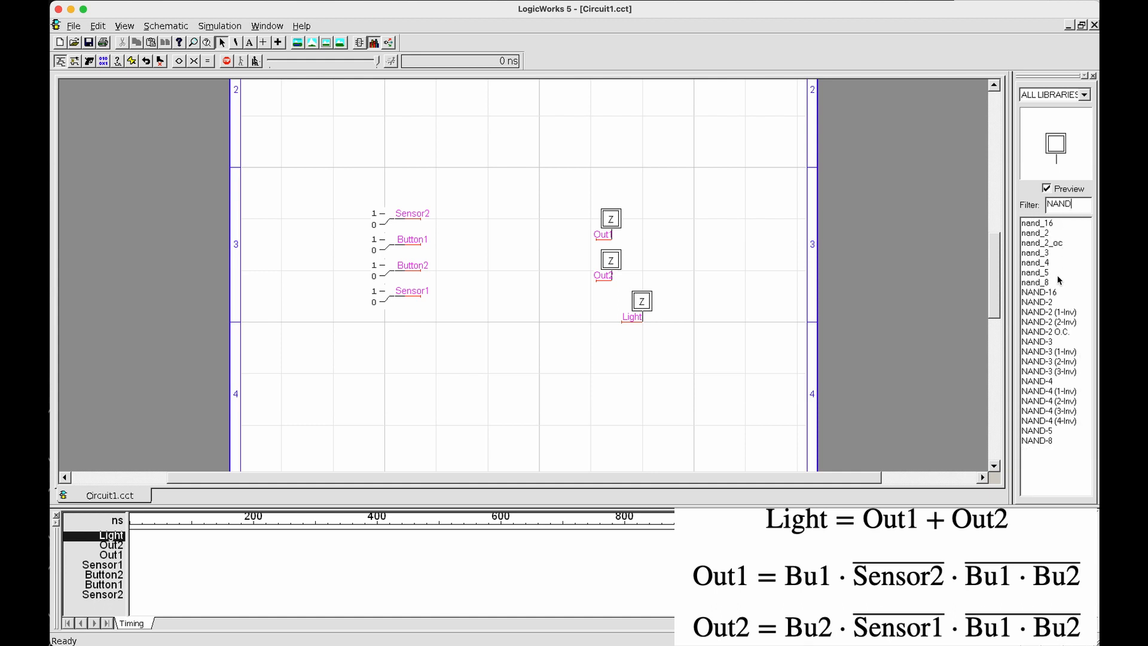
pyautogui.click(1055, 301)
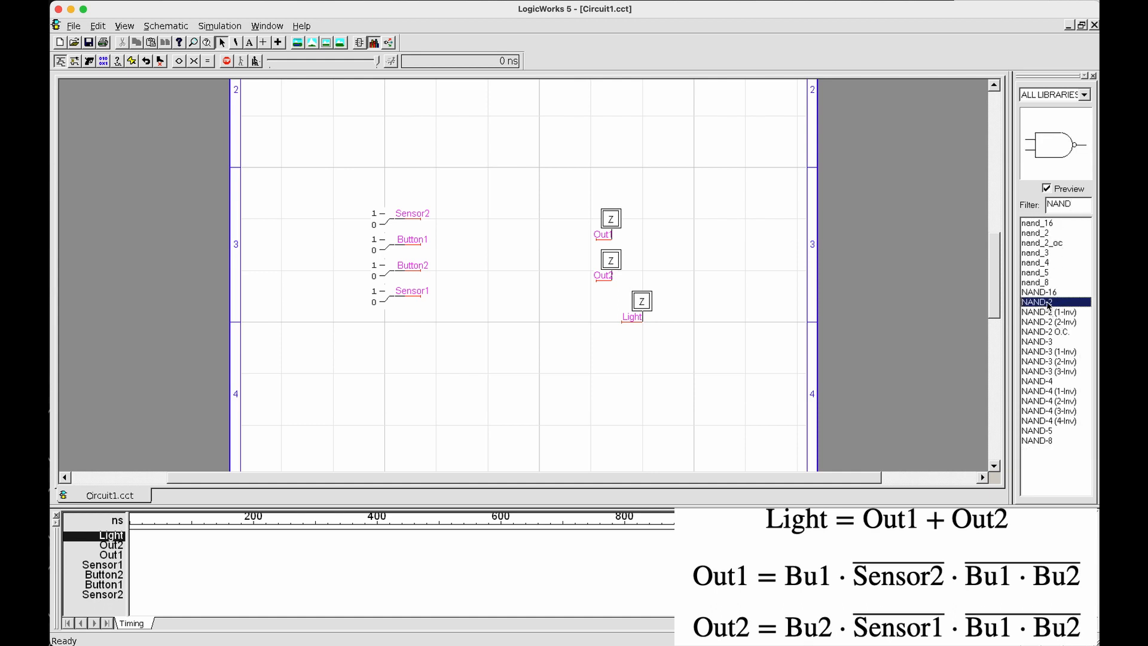
# Preview NAND-16, NAND-2 and the NAND-2 variants with one and two inverted inputs to compare their symbols
pyautogui.click(1047, 294)
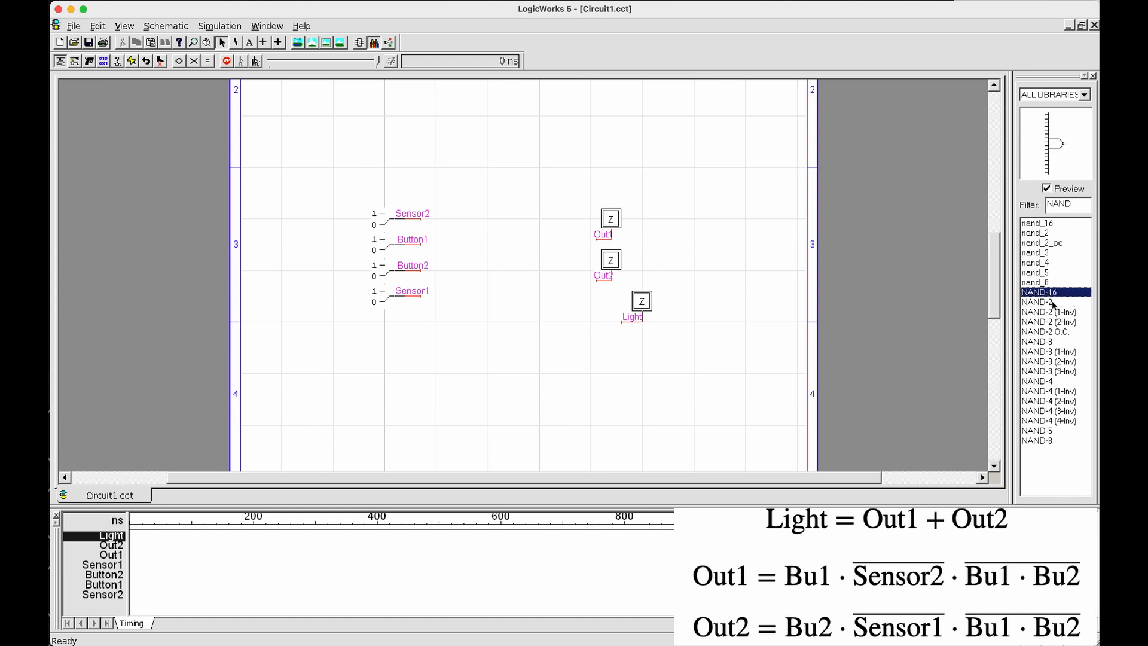
pyautogui.click(1052, 302)
pyautogui.click(1063, 312)
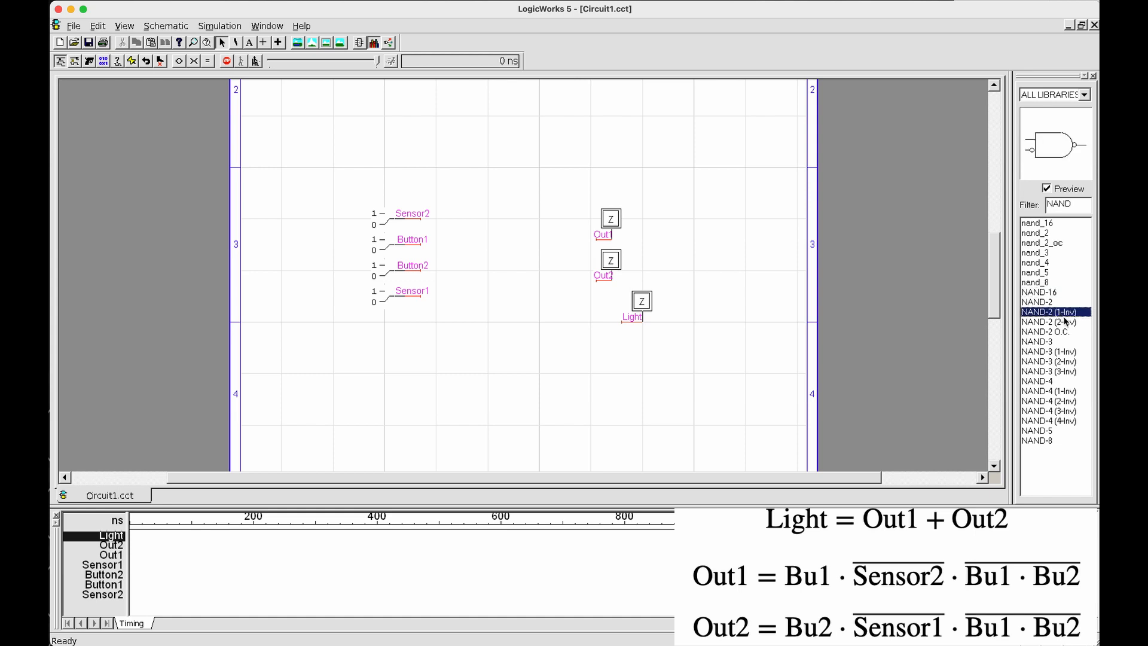
pyautogui.click(1067, 322)
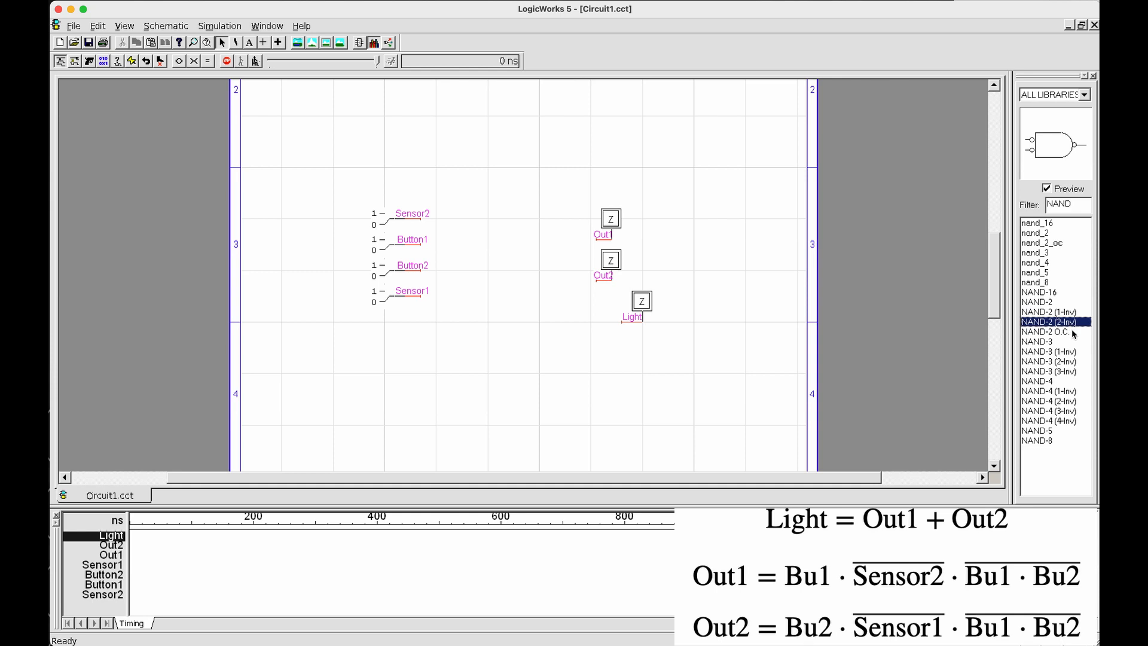
pyautogui.click(1062, 302)
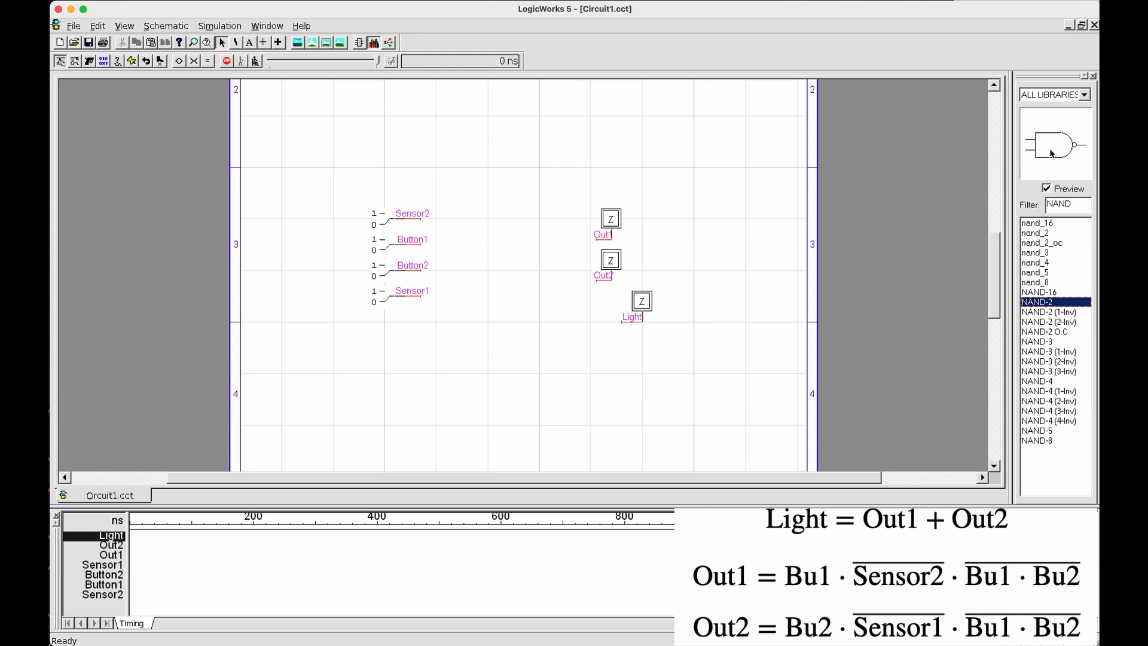
pyautogui.click(1071, 313)
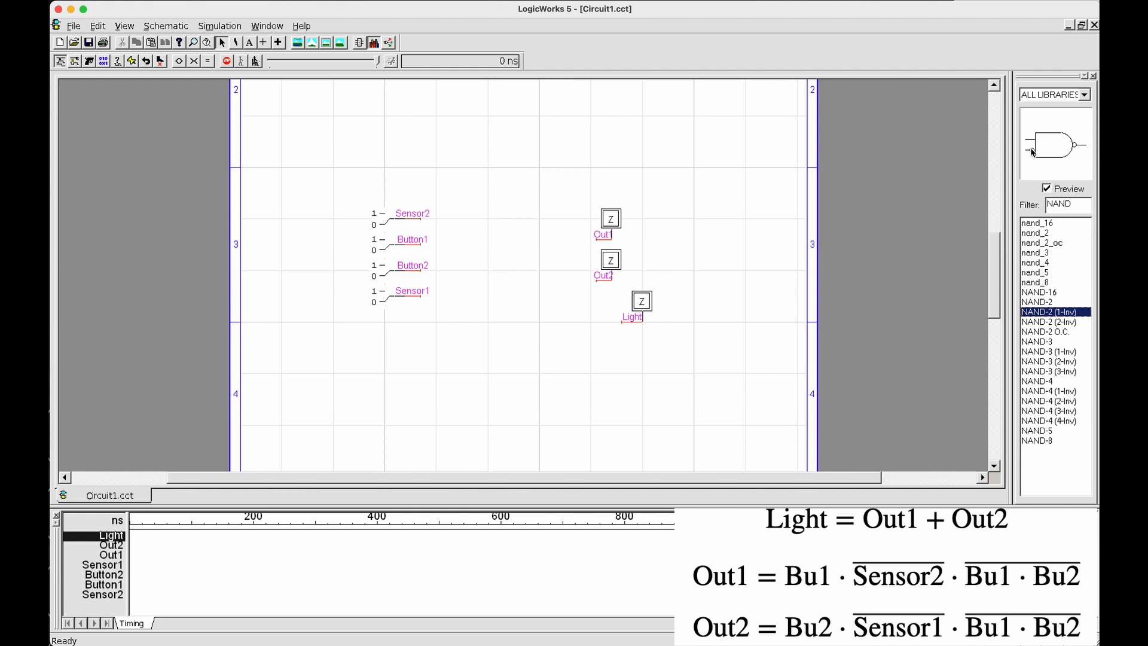
# Place a NAND-2 gate beside the button switches and wire its two inputs to Button1 and Button2
pyautogui.click(1039, 302)
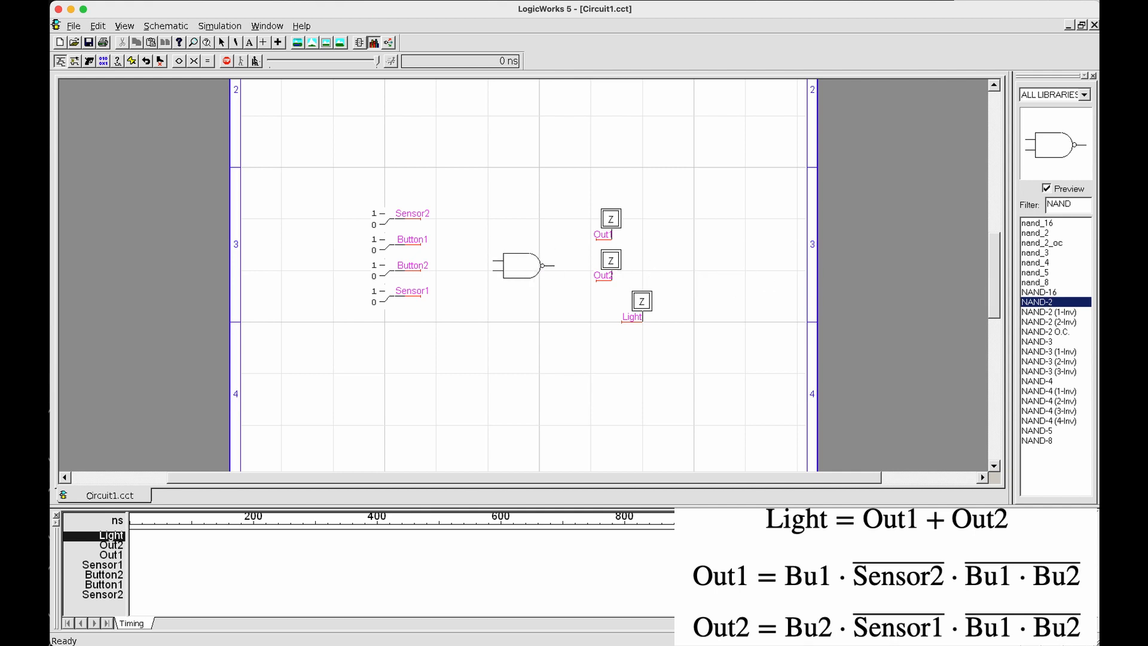
pyautogui.click(497, 255)
pyautogui.press('space')
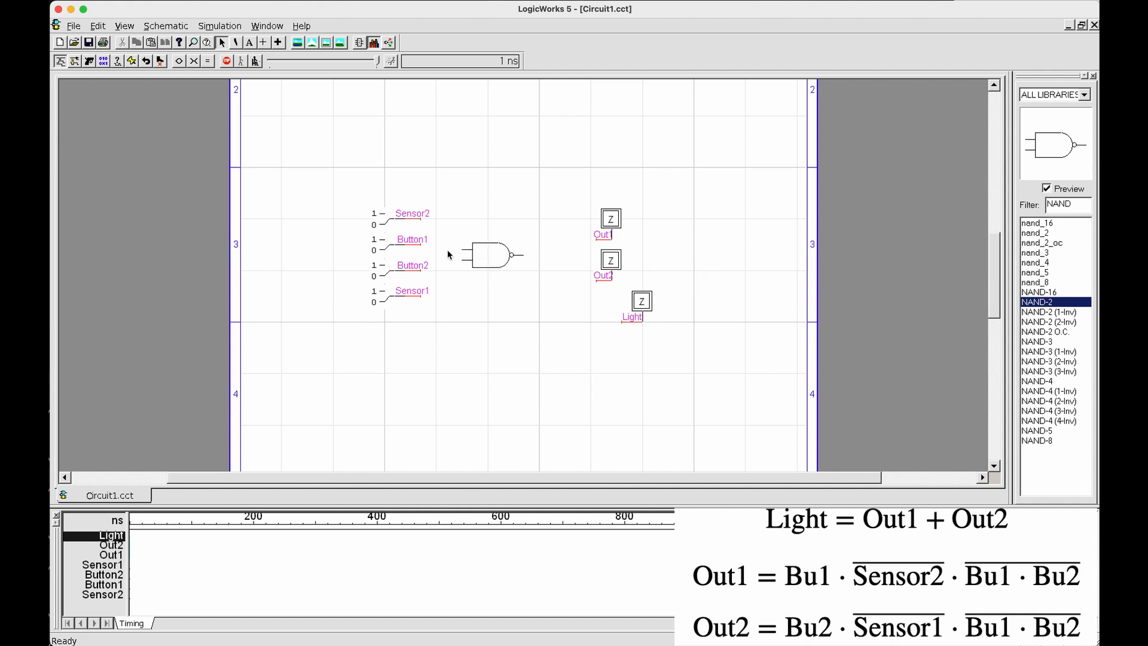
pyautogui.moveTo(462, 250)
pyautogui.mouseDown()
pyautogui.moveTo(423, 250)
pyautogui.moveTo(426, 272)
pyautogui.mouseUp()
pyautogui.click(445, 262)
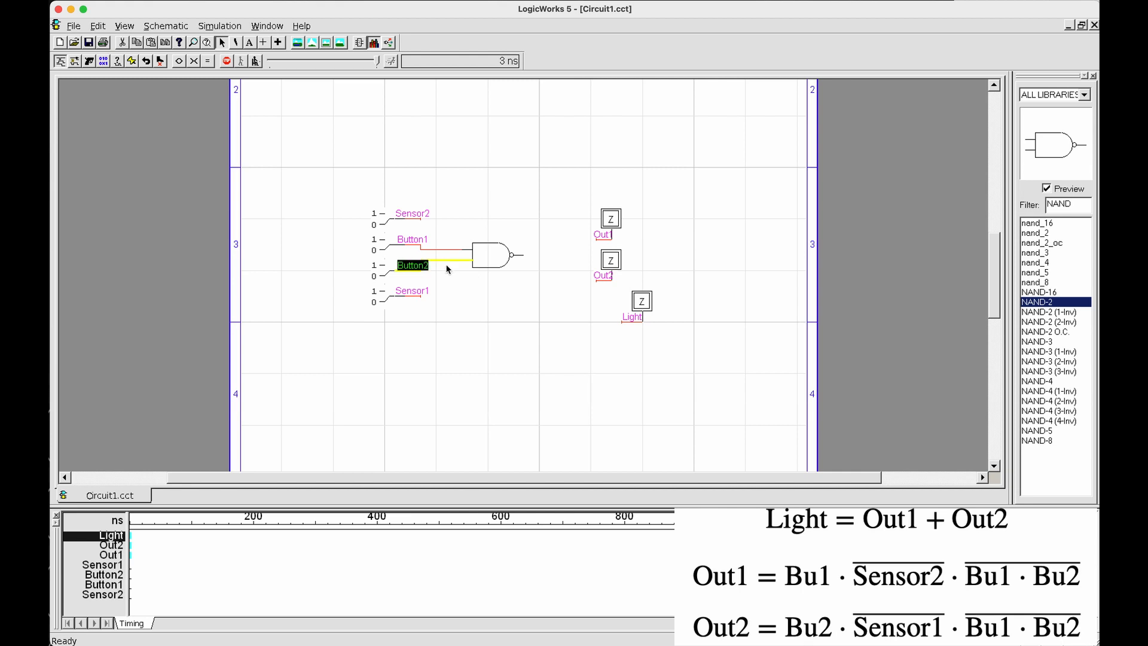
pyautogui.click(447, 271)
pyautogui.click(445, 256)
pyautogui.click(451, 275)
# Place a NOT gate on the Sensor2 wire and another on the Sensor1 wire
pyautogui.doubleClick(1043, 205)
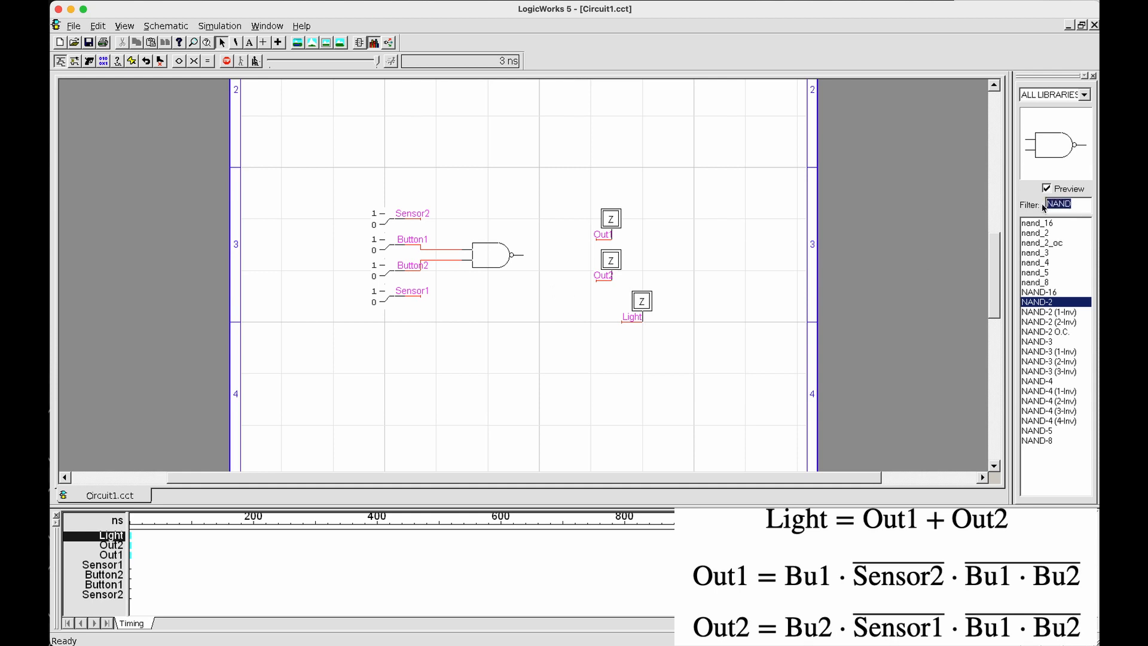
pyautogui.write('Not')
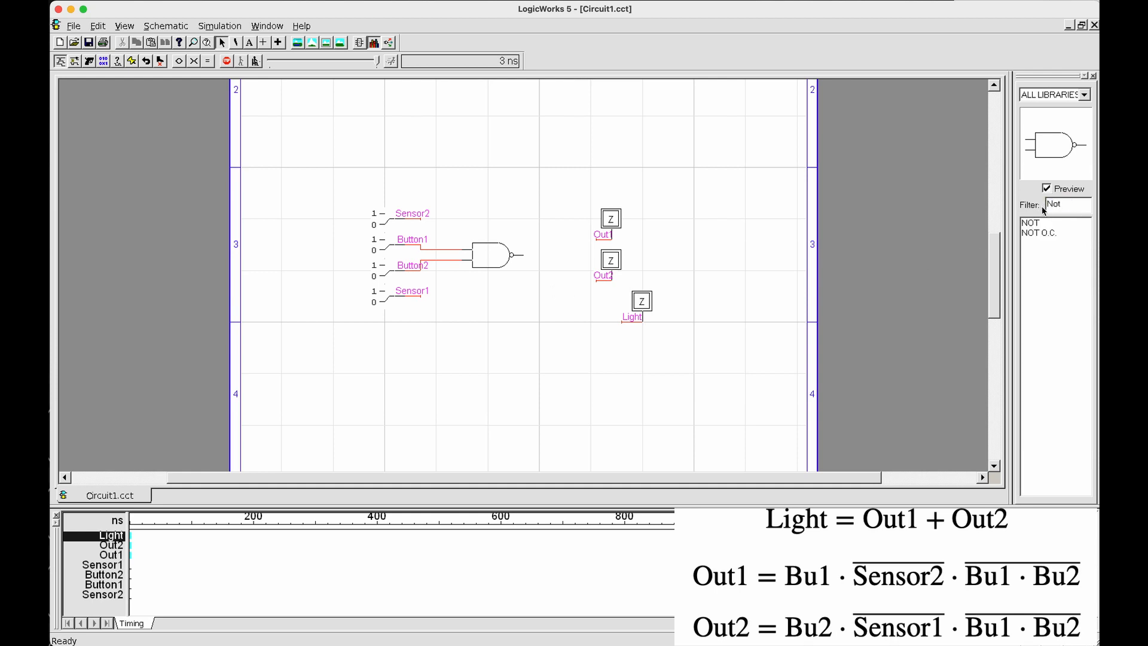
pyautogui.click(1040, 223)
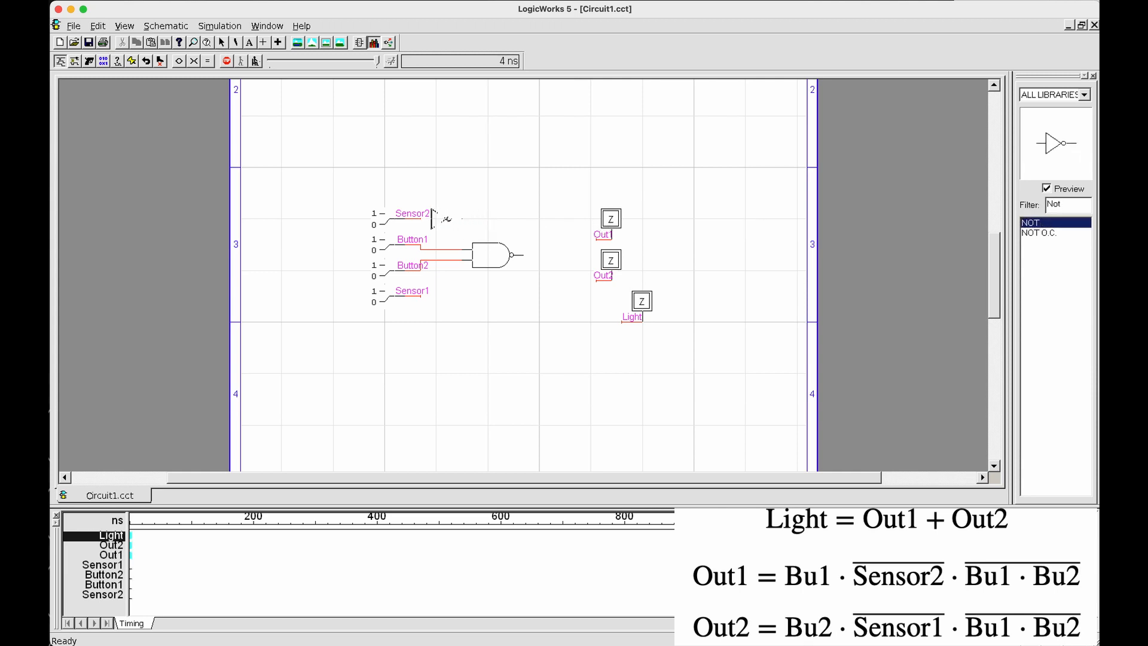
pyautogui.click(446, 218)
pyautogui.click(445, 296)
pyautogui.click(416, 226)
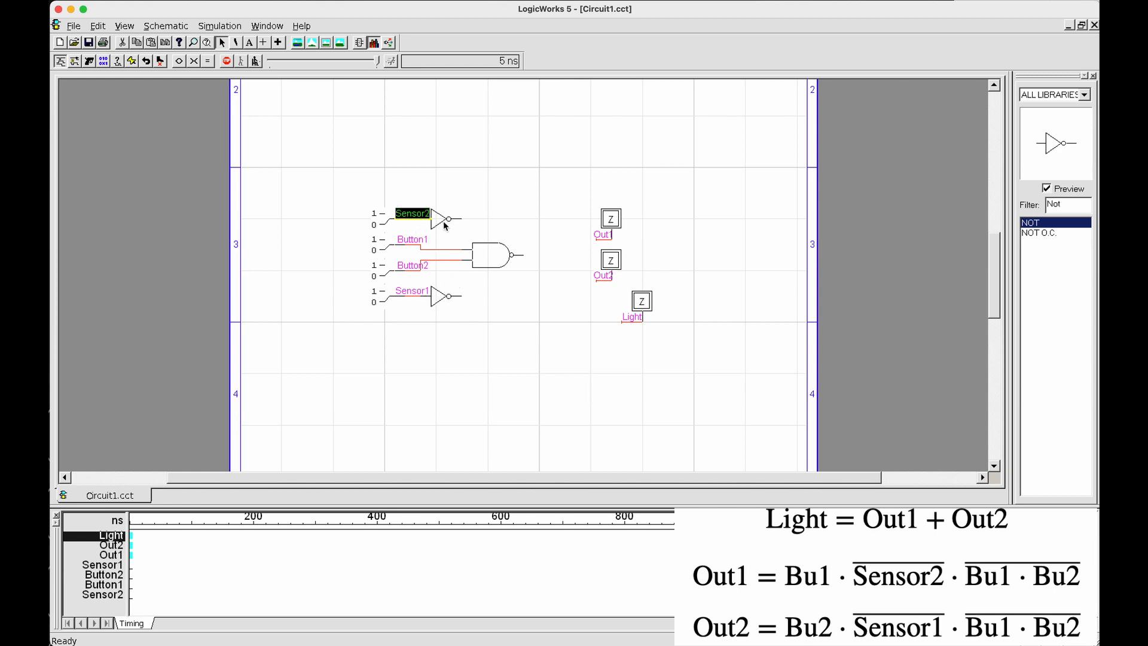
pyautogui.click(412, 298)
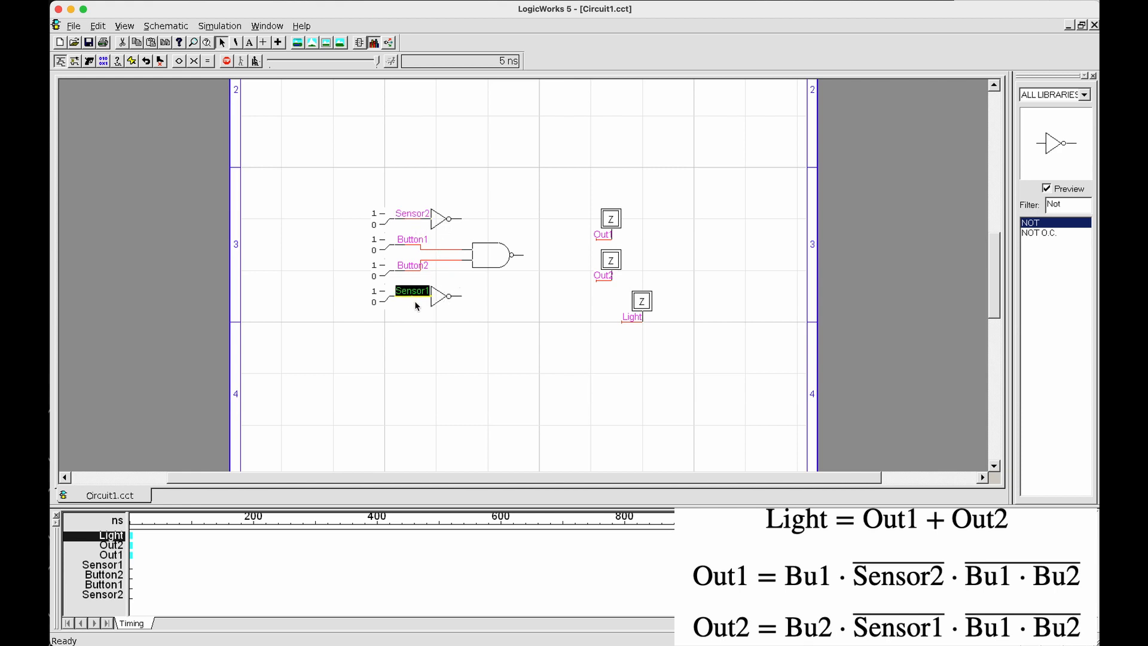
pyautogui.click(417, 311)
# Place an AND-3 gate driving Out1, with inverted Sensor2, Button1 and the NAND output wired to its inputs
pyautogui.moveTo(1069, 204); pyautogui.dragTo(1024, 208)
pyautogui.write('AND')
pyautogui.click(1054, 323)
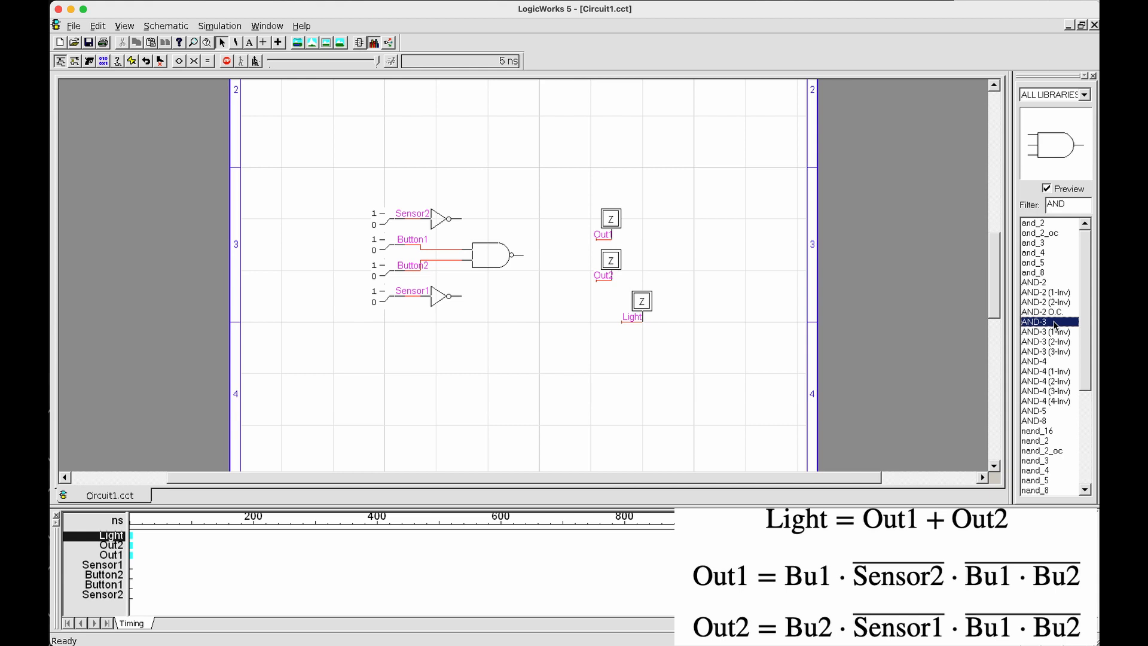
pyautogui.click(1056, 325)
pyautogui.click(564, 252)
pyautogui.press('space')
pyautogui.moveTo(524, 254); pyautogui.dragTo(421, 244)
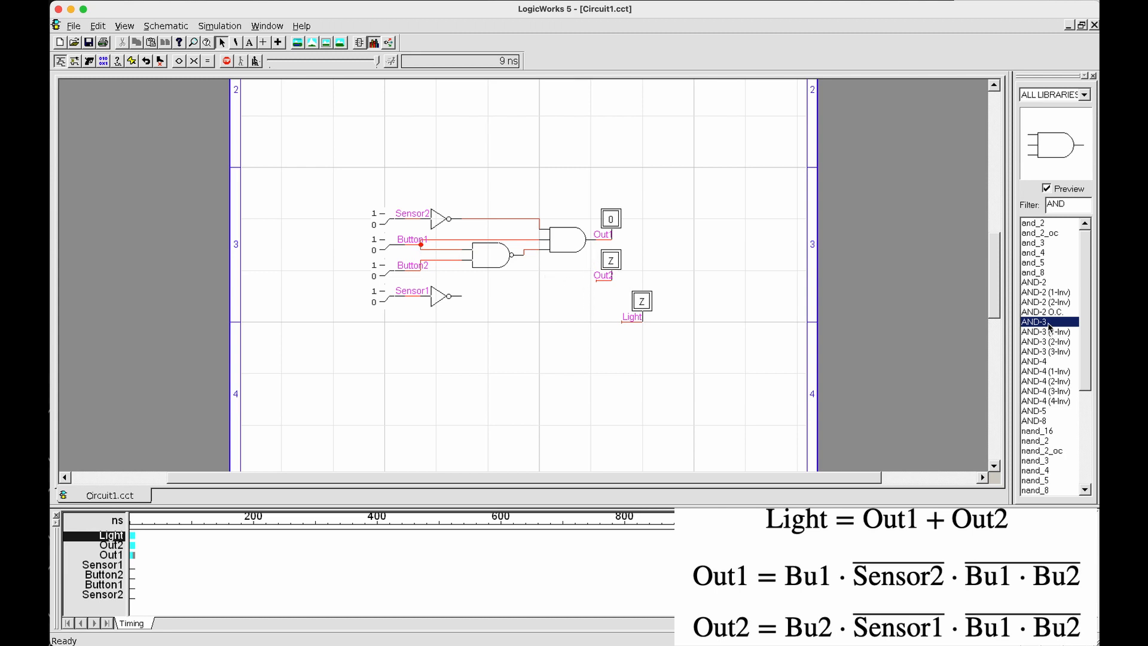
# Place a second AND-3 gate driving Out2, with the NAND output, Button2 and inverted Sensor1 wired to its inputs
pyautogui.moveTo(1049, 323); pyautogui.dragTo(565, 281)
pyautogui.click(565, 281)
pyautogui.moveTo(524, 256); pyautogui.dragTo(421, 276)
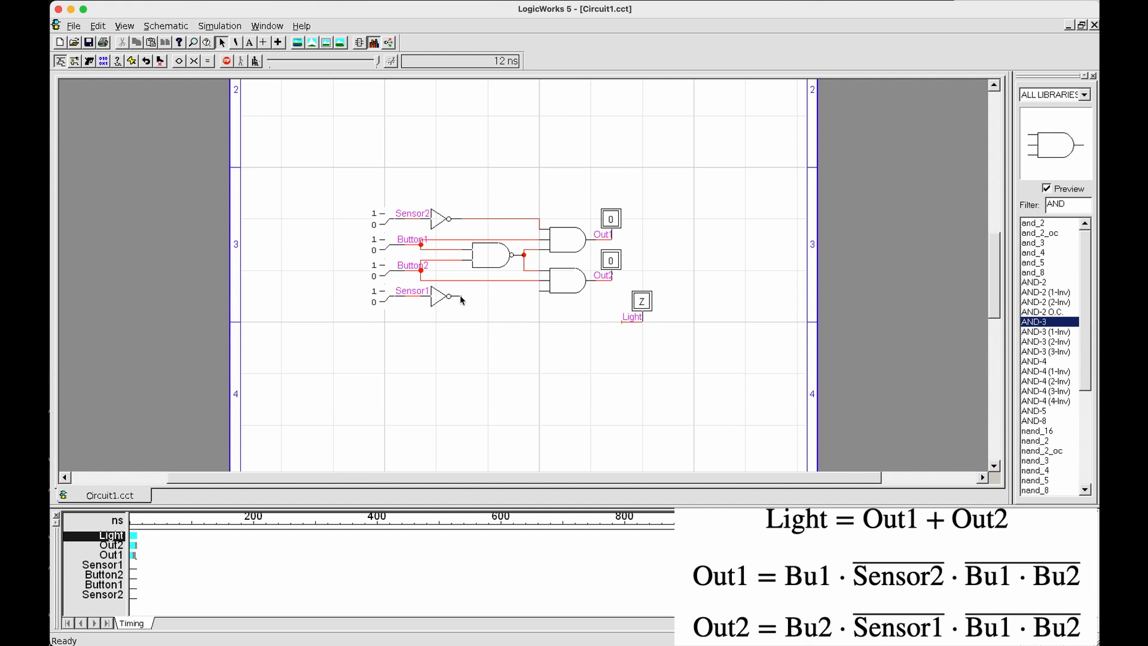
pyautogui.moveTo(535, 300); pyautogui.dragTo(580, 291)
pyautogui.click(580, 288)
pyautogui.click(586, 316)
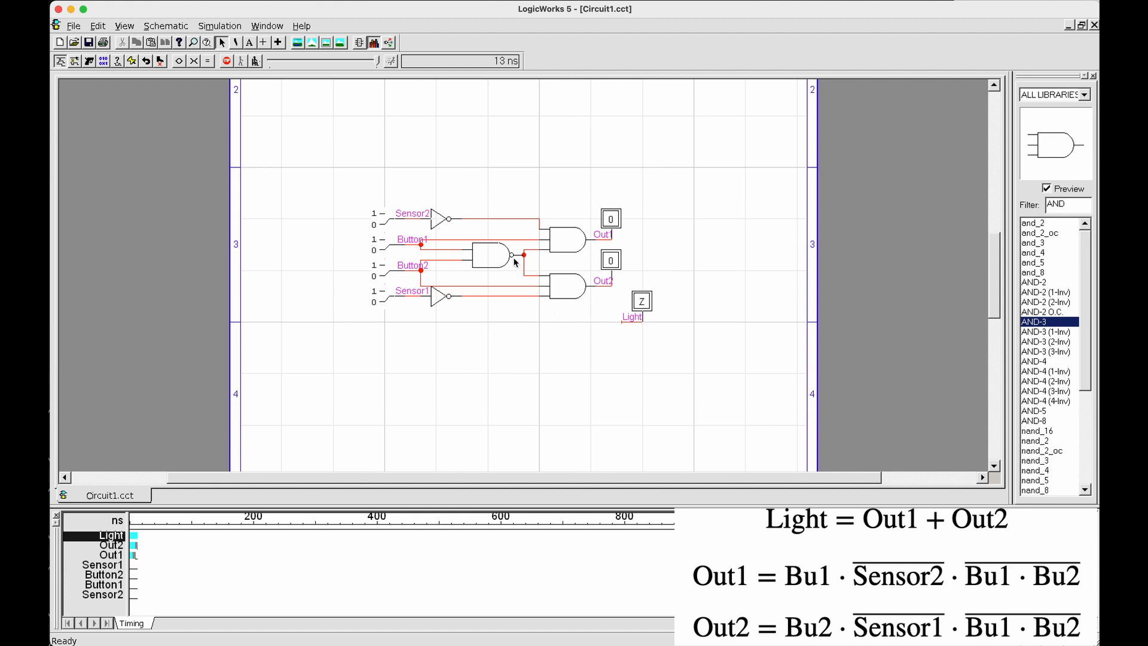
# Check the wiring between the NOT, NAND and AND-3 gates by highlighting the individual wires
pyautogui.click(501, 286)
pyautogui.click(525, 269)
pyautogui.click(516, 241)
pyautogui.click(503, 220)
pyautogui.click(511, 297)
pyautogui.click(520, 325)
# Move the Out1 and Out2 probes farther away from the AND-3 gates to lengthen their output wires
pyautogui.click(610, 219)
pyautogui.click(654, 258)
pyautogui.click(615, 261)
pyautogui.keyDown('shift'); pyautogui.click(615, 225); pyautogui.keyUp('shift')
pyautogui.moveTo(614, 263); pyautogui.dragTo(677, 264)
pyautogui.click(736, 274)
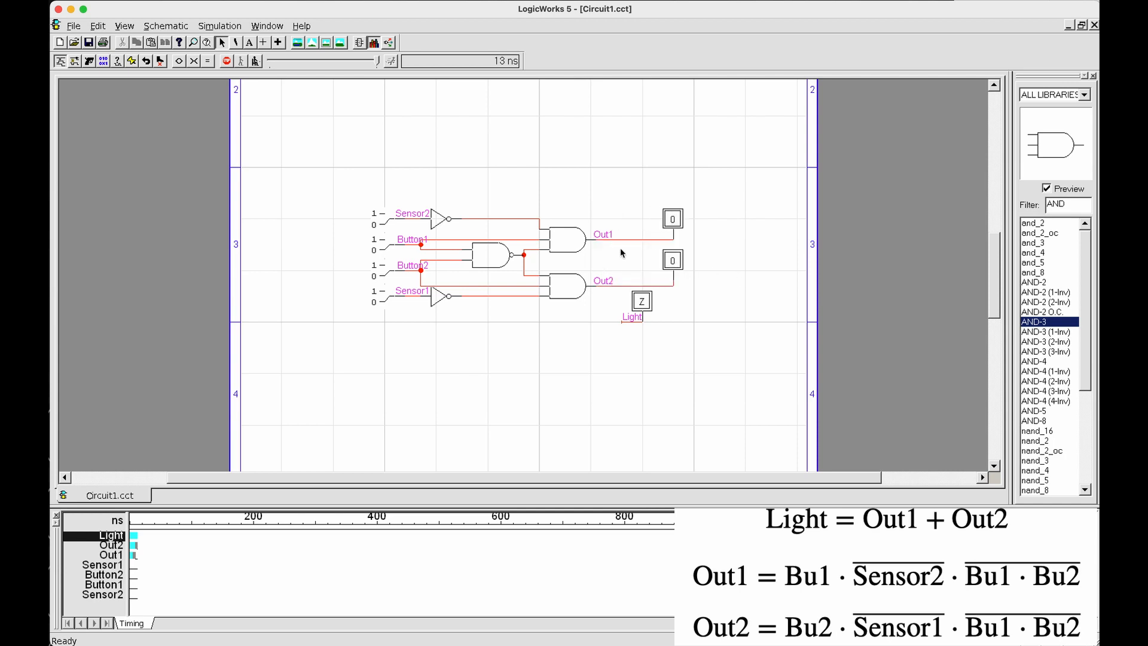
# Move the Out1 and Out2 labels next to their probes and shift the Light probe below the Out2 wire
pyautogui.click(619, 240)
pyautogui.moveTo(604, 283); pyautogui.dragTo(655, 311)
pyautogui.click(700, 317)
pyautogui.click(701, 319)
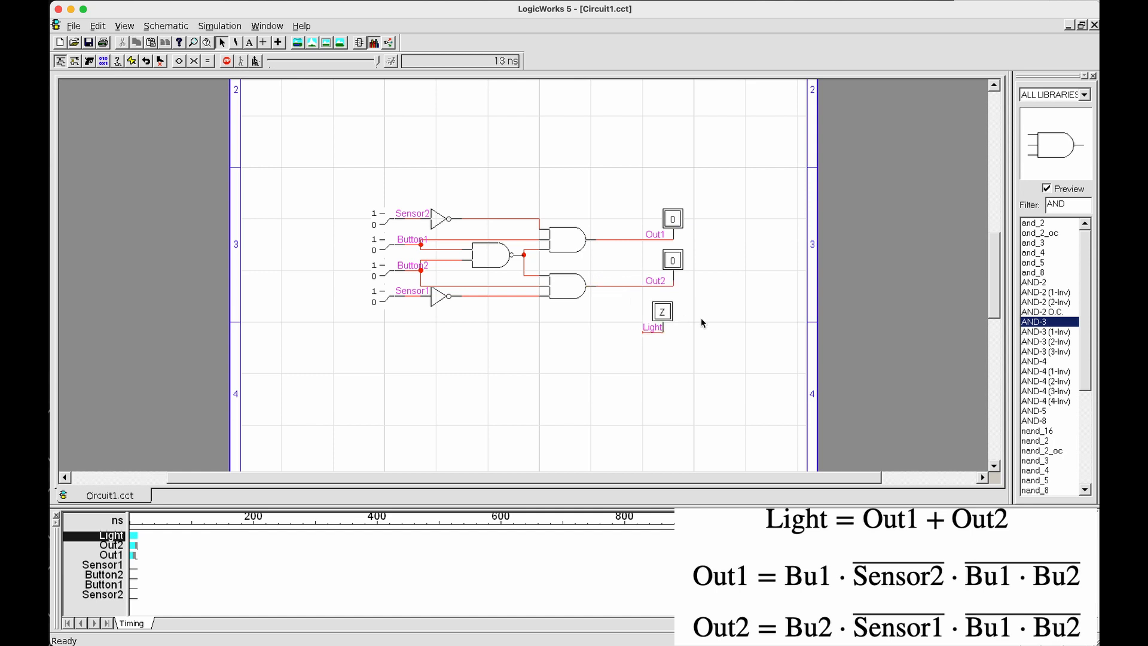
# Place an AND-2 gate driving Light, shift it clear of the AND-3 gates, and wire its inputs to Out1 and Out2
pyautogui.click(1052, 282)
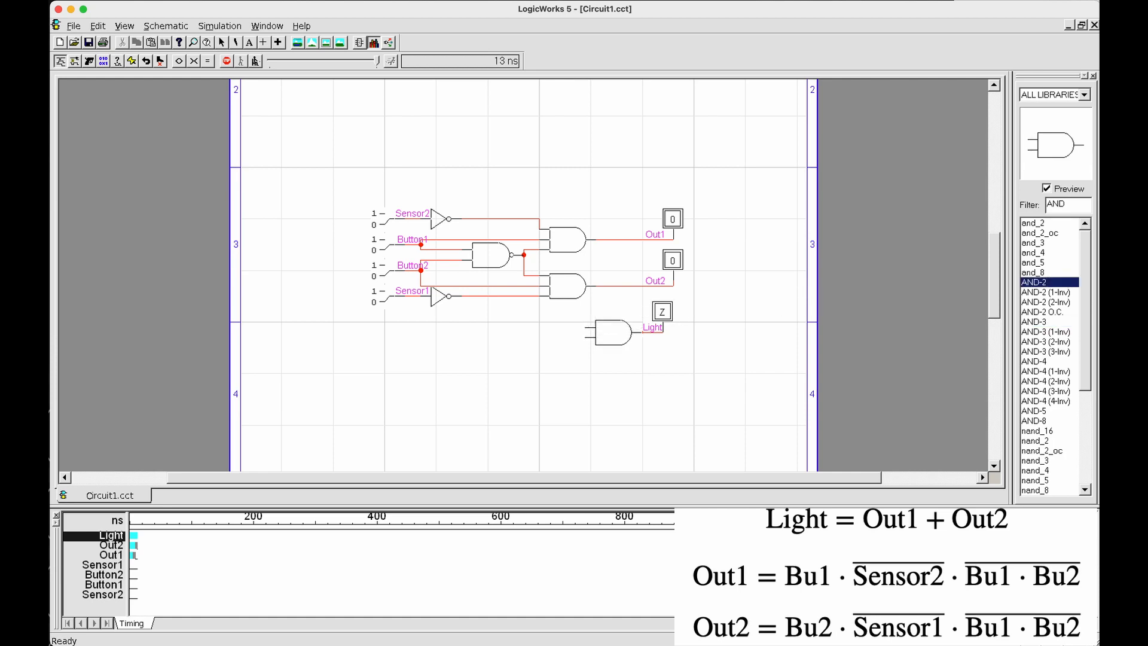
pyautogui.click(613, 333)
pyautogui.click(619, 340)
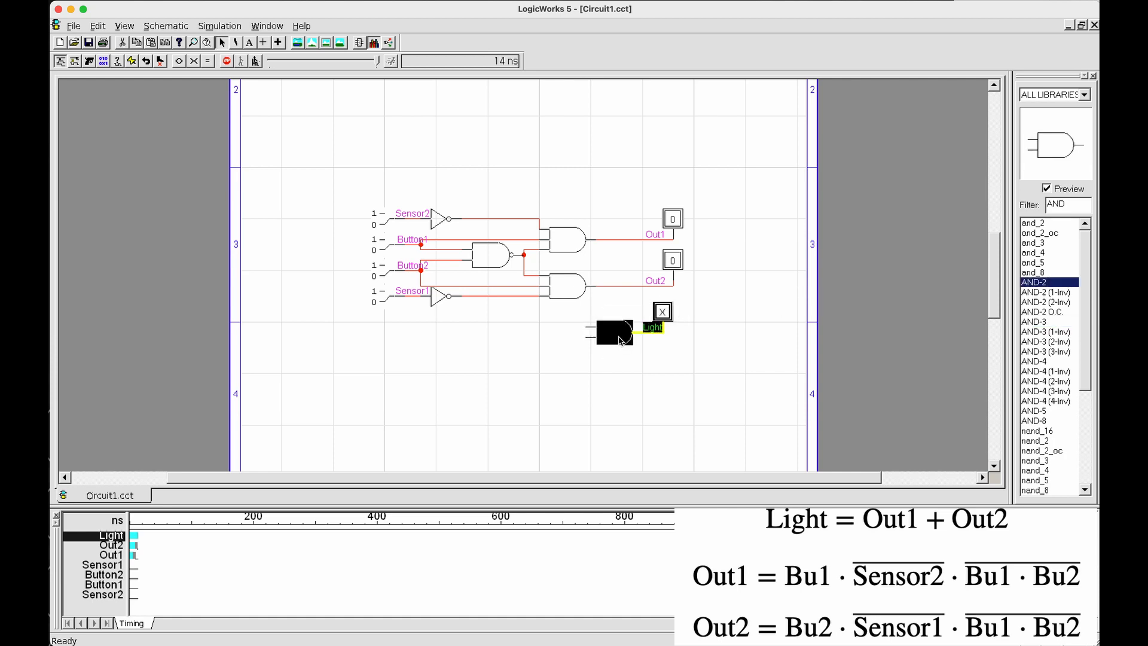
pyautogui.moveTo(619, 340)
pyautogui.mouseDown()
pyautogui.moveTo(660, 340)
pyautogui.moveTo(629, 289)
pyautogui.moveTo(627, 240)
pyautogui.mouseUp()
pyautogui.click(657, 362)
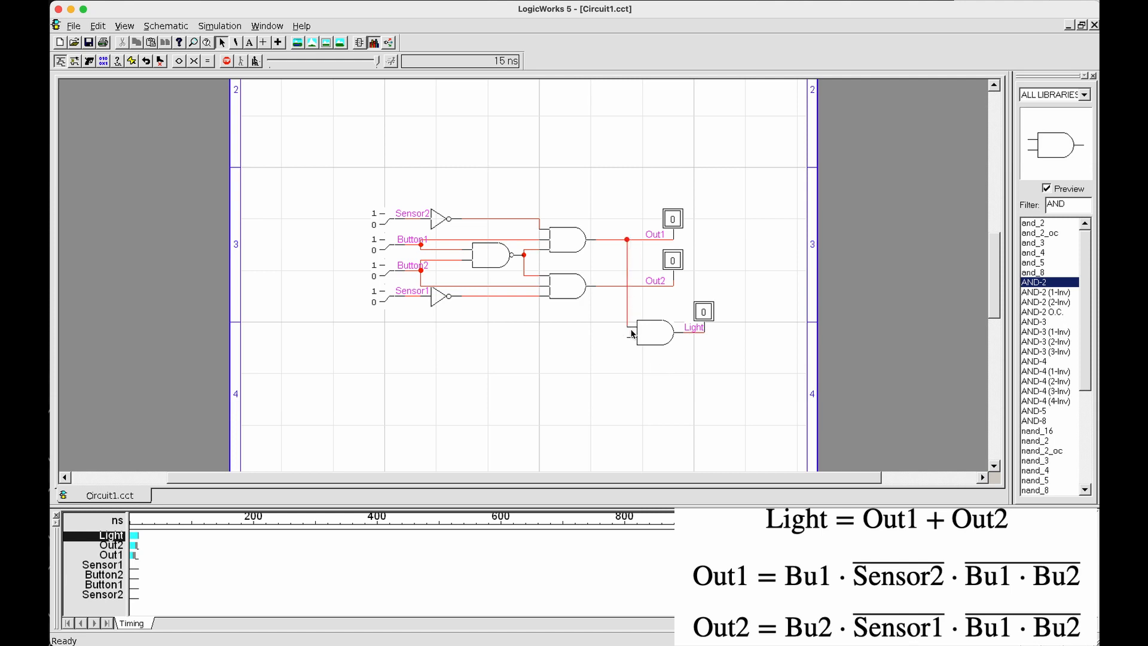
pyautogui.moveTo(627, 339)
pyautogui.mouseDown()
pyautogui.moveTo(603, 321)
pyautogui.moveTo(607, 286)
pyautogui.mouseUp()
# Test the circuit by switching Button1 and Sensor2 on and off, and set Button2 to 1
pyautogui.click(384, 250)
pyautogui.click(384, 225)
pyautogui.click(384, 225)
pyautogui.click(383, 250)
pyautogui.click(385, 276)
# Replace the AND-2 gate feeding Light with an OR-2 gate connected to the Out1 and Out2 wires
pyautogui.click(653, 337)
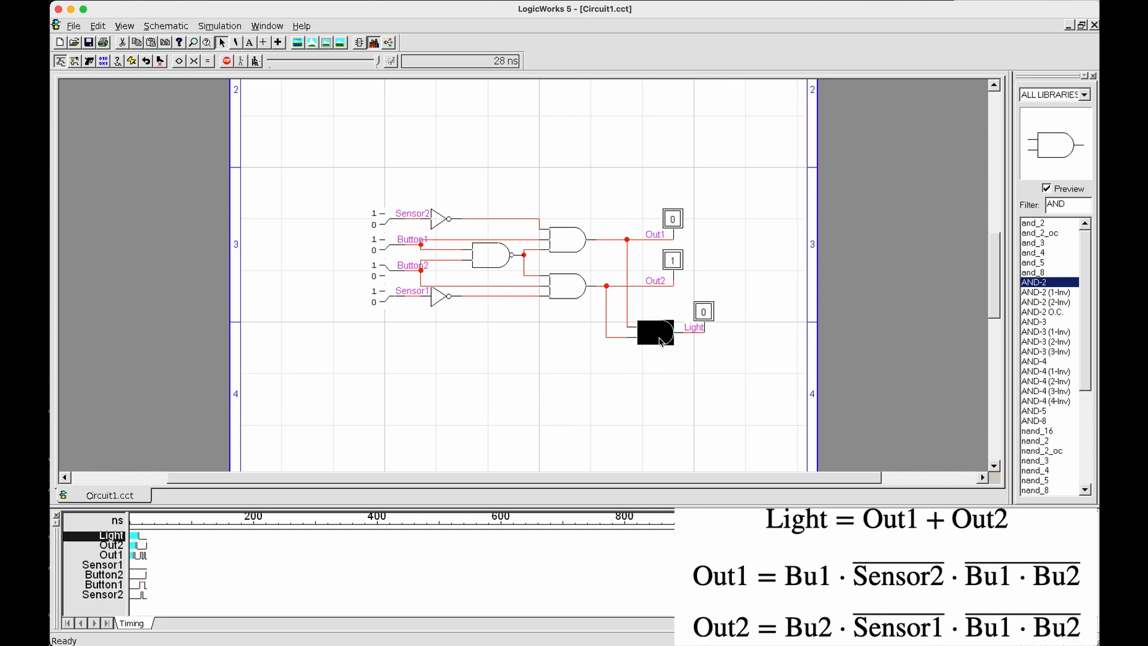
pyautogui.press('Delete')
pyautogui.moveTo(1070, 204); pyautogui.dragTo(1012, 202)
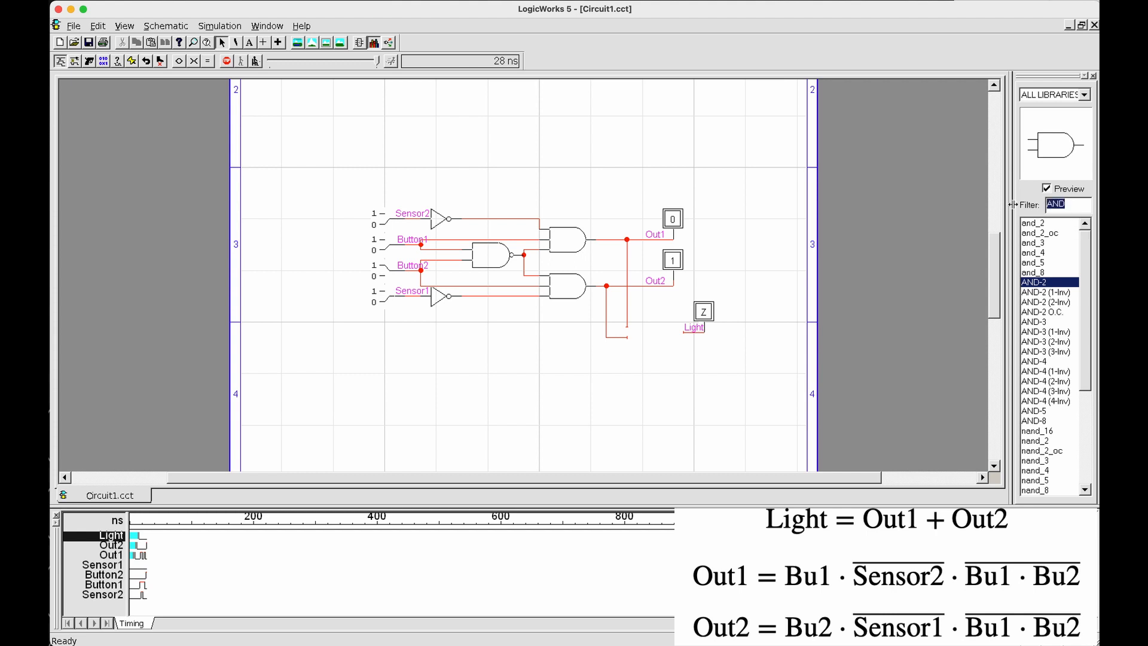
pyautogui.write('OR')
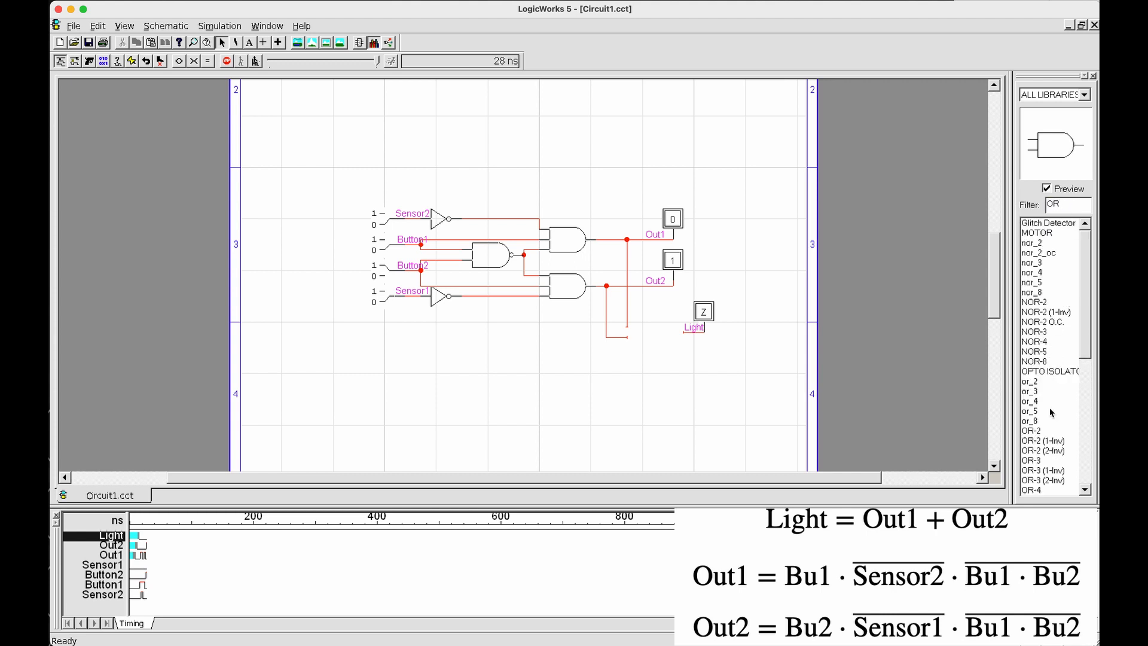
pyautogui.click(1048, 431)
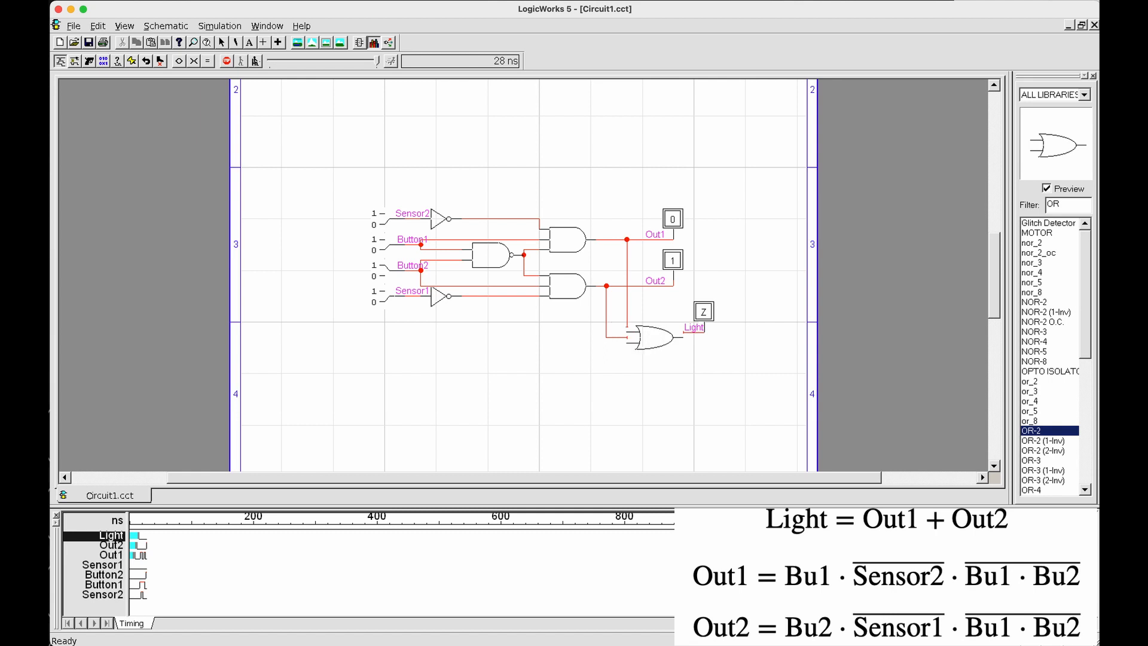
pyautogui.click(655, 331)
pyautogui.moveTo(728, 357); pyautogui.dragTo(651, 300)
pyautogui.click(730, 358)
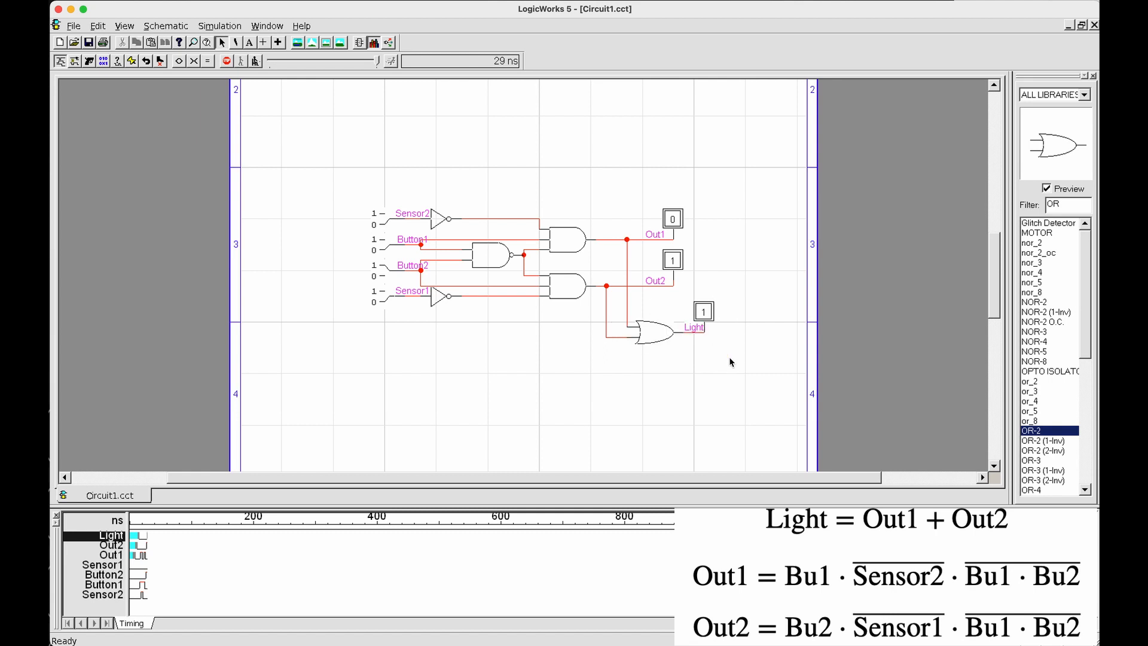
# Switch Button2 off and on again and highlight the Out2 and Light wires to check the OR gate's response
pyautogui.click(386, 275)
pyautogui.click(386, 275)
pyautogui.click(662, 283)
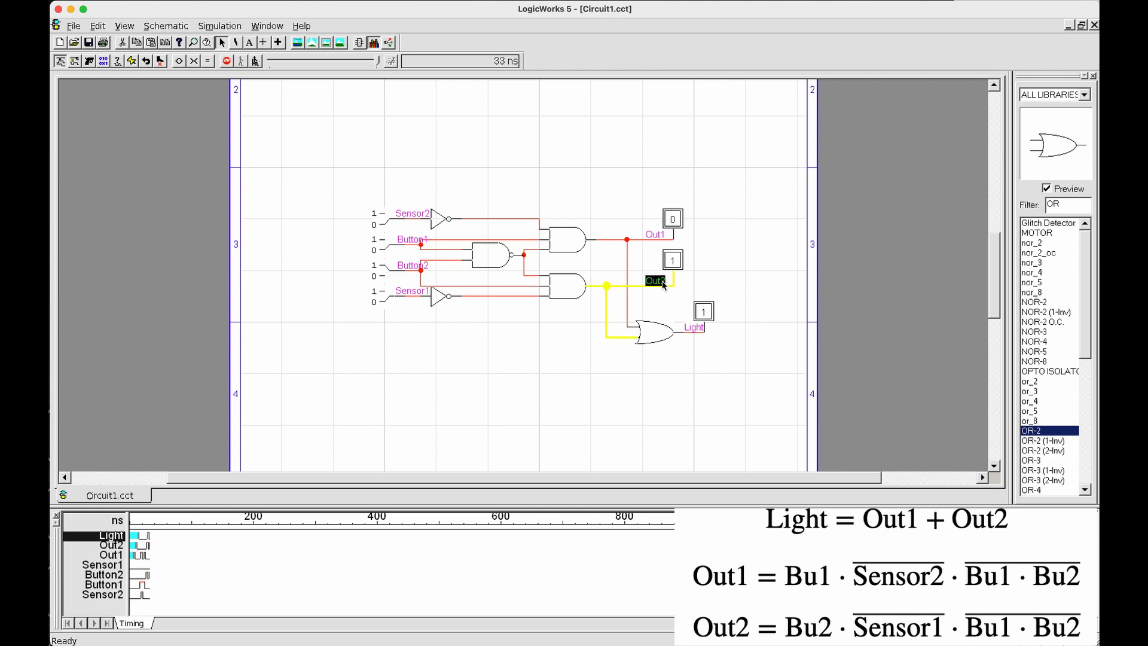
pyautogui.click(694, 329)
pyautogui.click(687, 355)
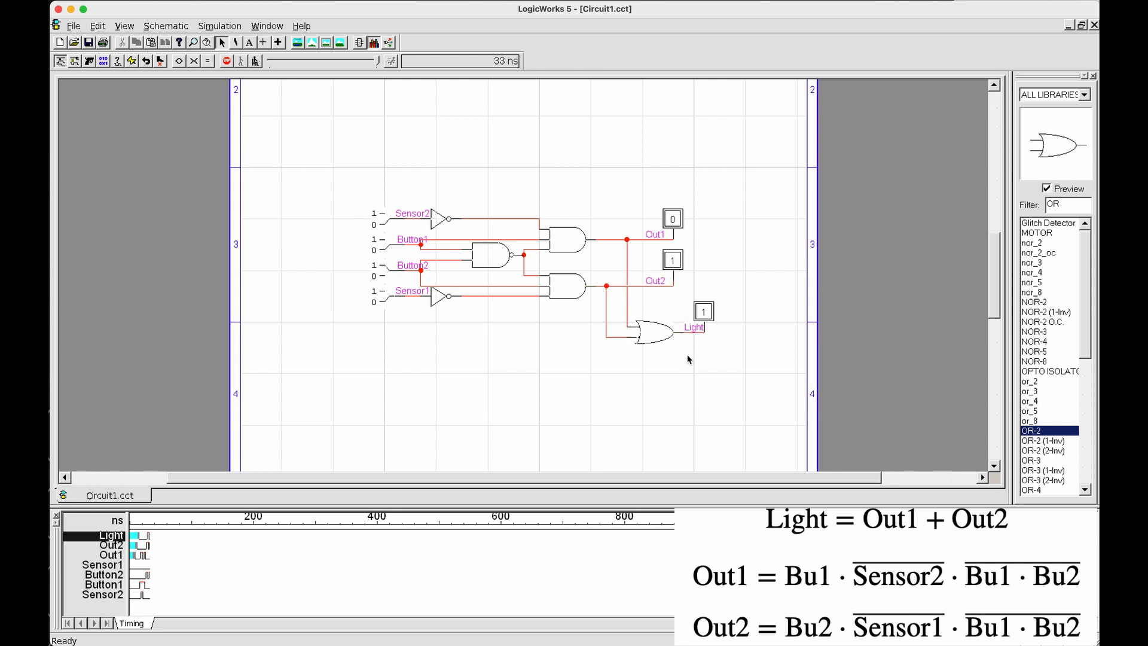
# Test the probe outputs with different settings of the Sensor1, Button2 and Button1 switches
pyautogui.click(387, 303)
pyautogui.click(387, 275)
pyautogui.moveTo(626, 201); pyautogui.dragTo(748, 367)
pyautogui.click(740, 354)
pyautogui.click(385, 275)
pyautogui.click(386, 252)
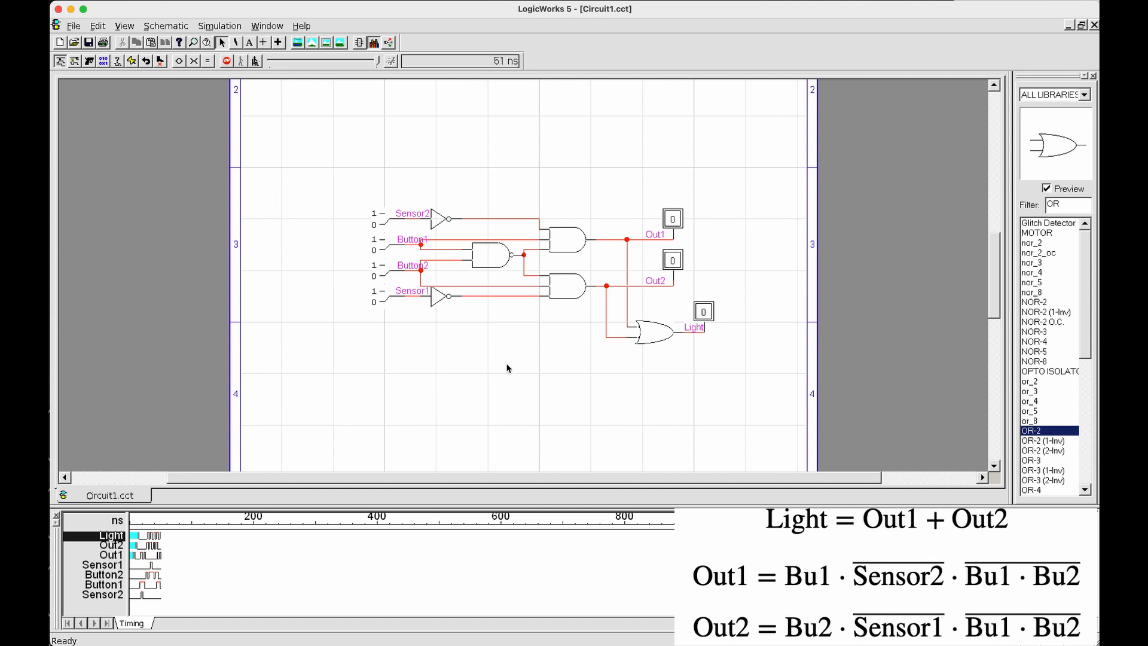